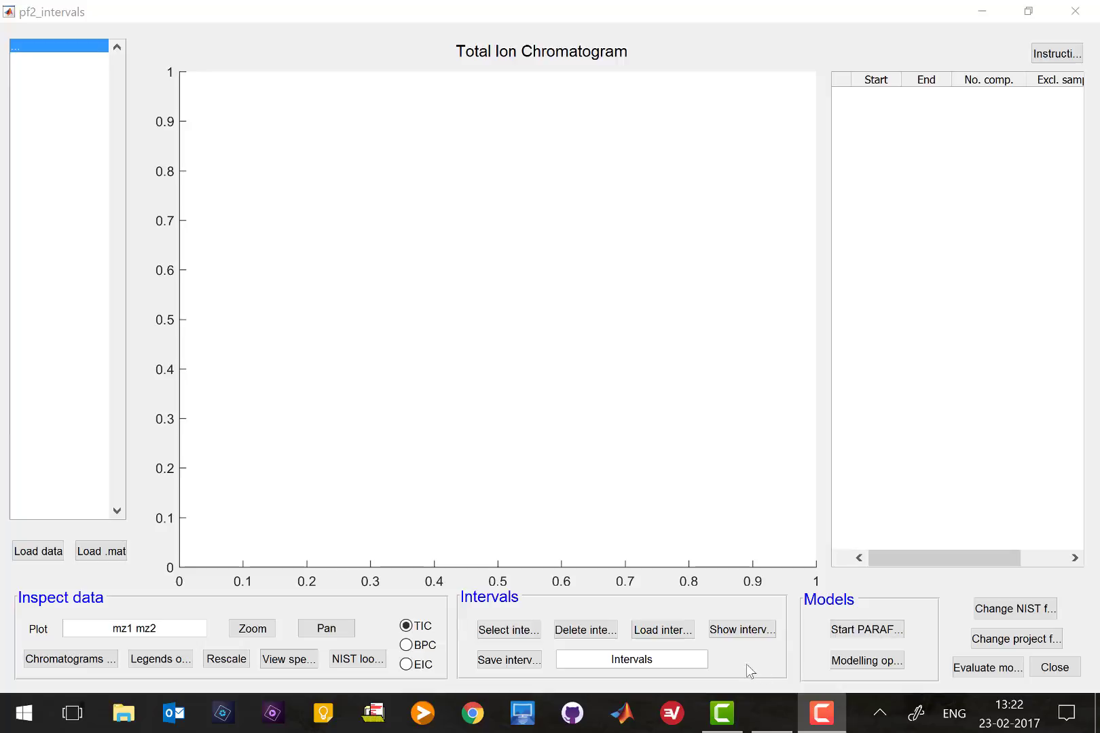
Load the saved intervals file Intervals.mat from the Total data folder
click(669, 634)
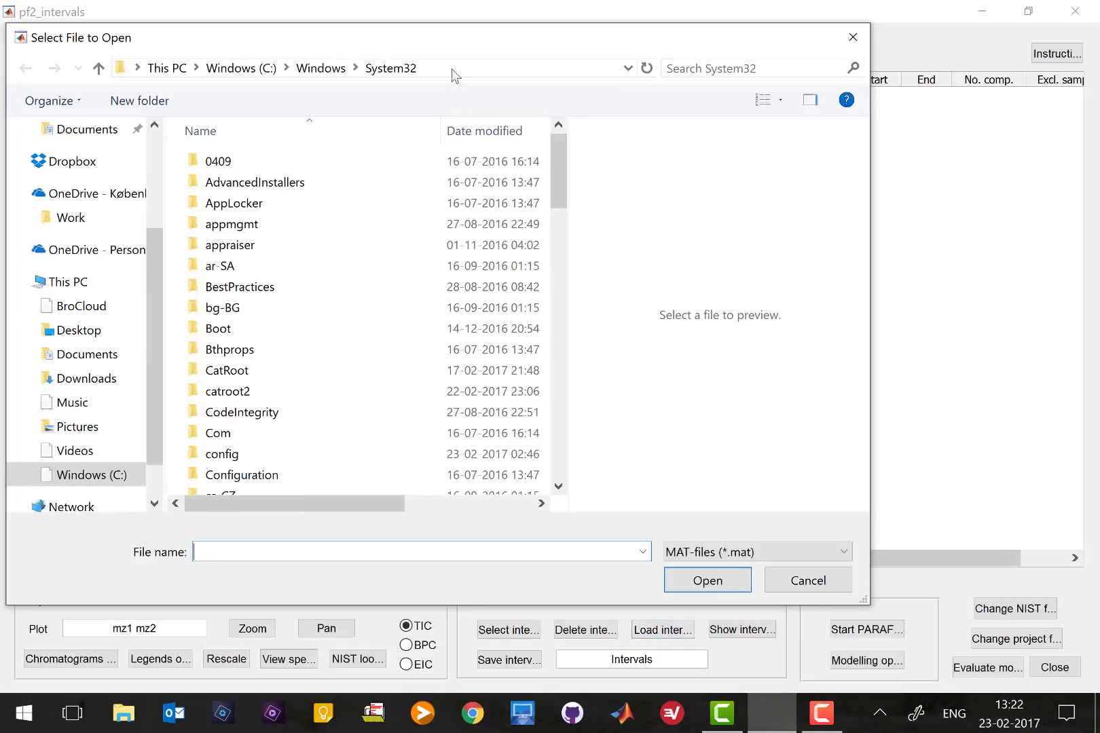
click(455, 75)
key(ctrl+v)
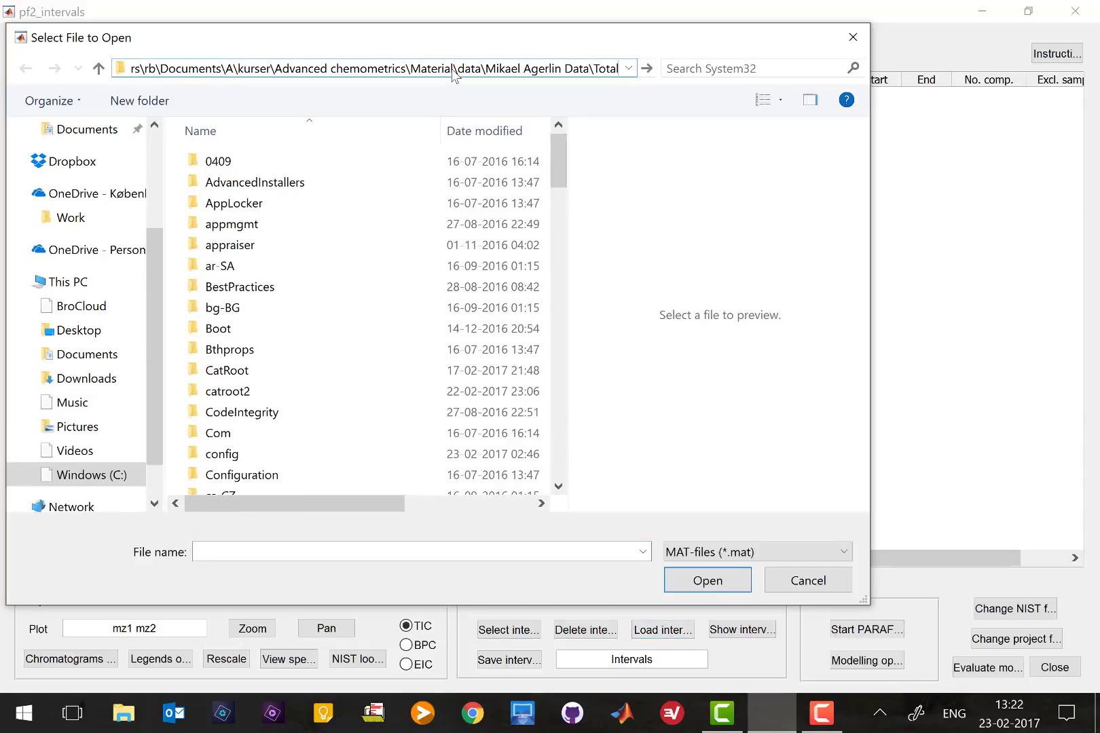
key(Return)
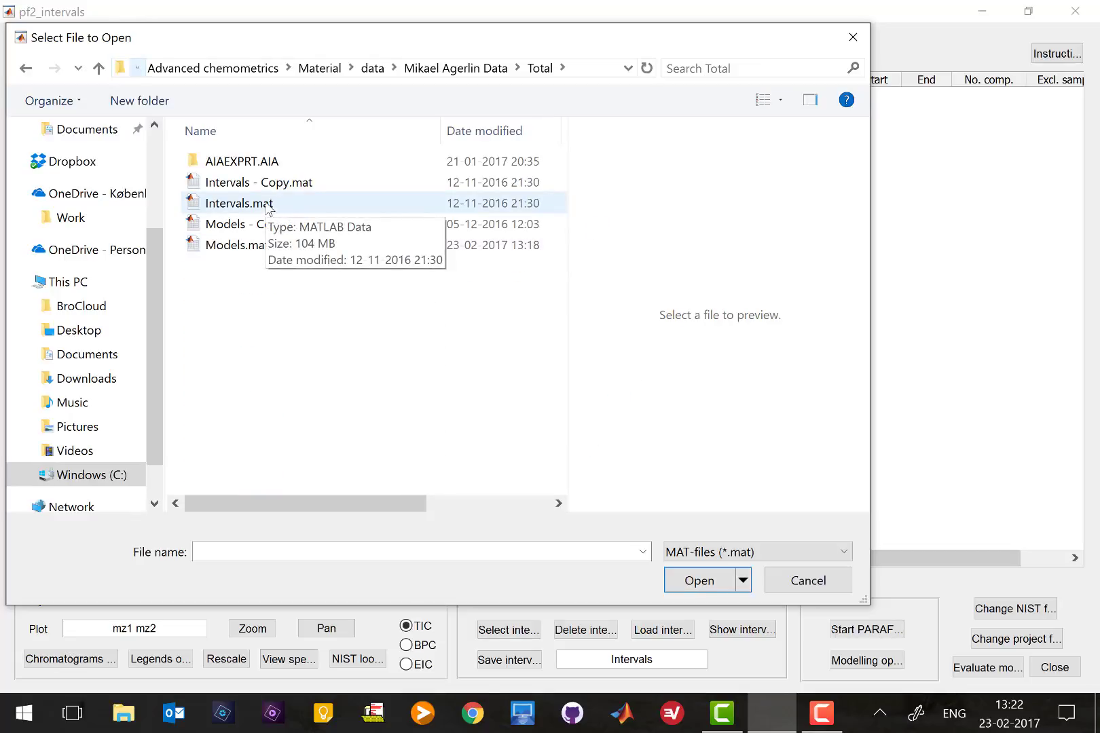
double_click(266, 208)
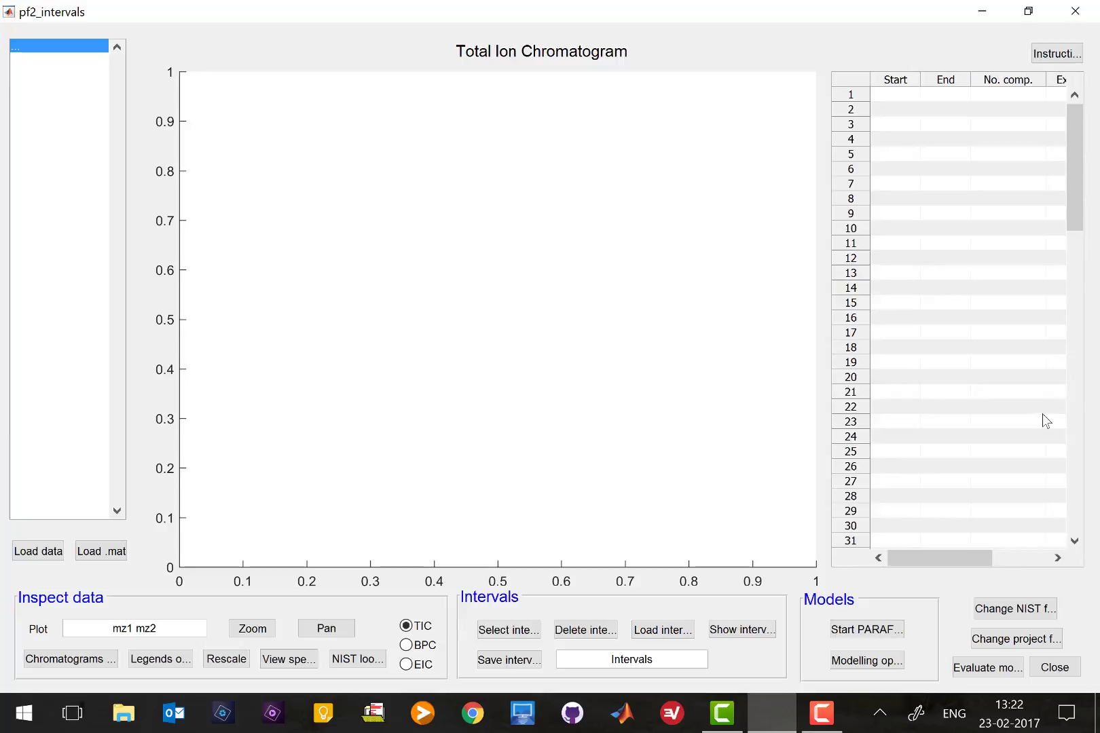
Widen the No. comp. column until the full component list 2 3 4 5 6 7 8 is readable
click(1042, 411)
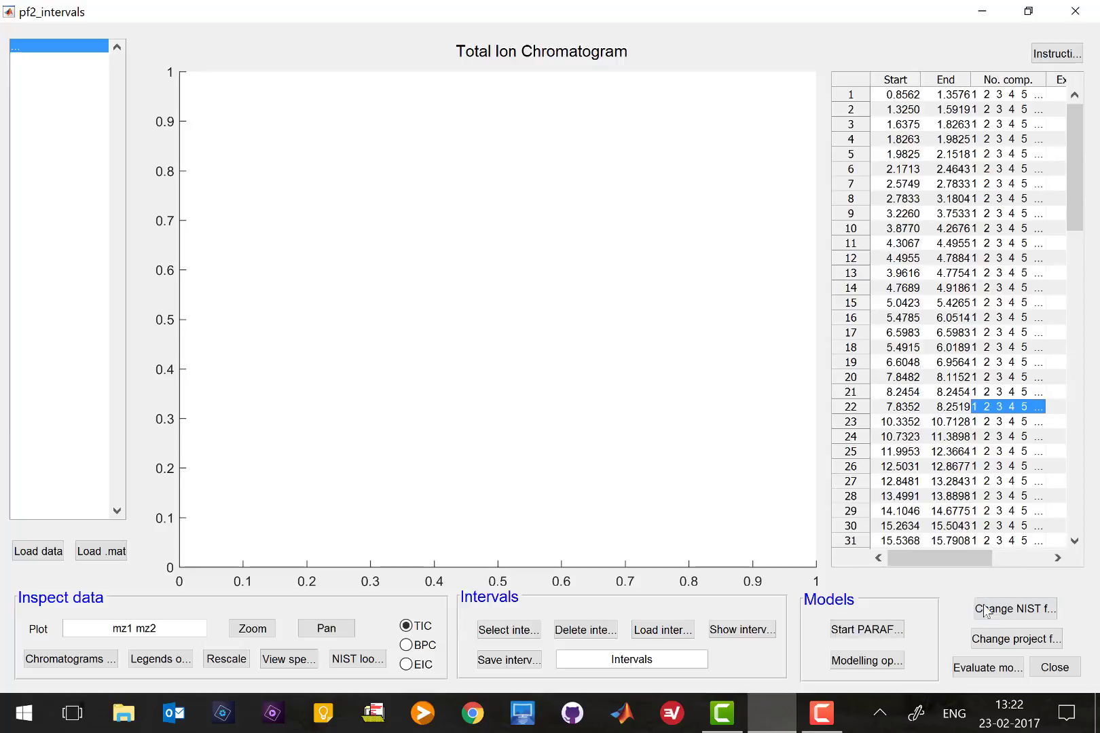
drag(966, 560, 1022, 559)
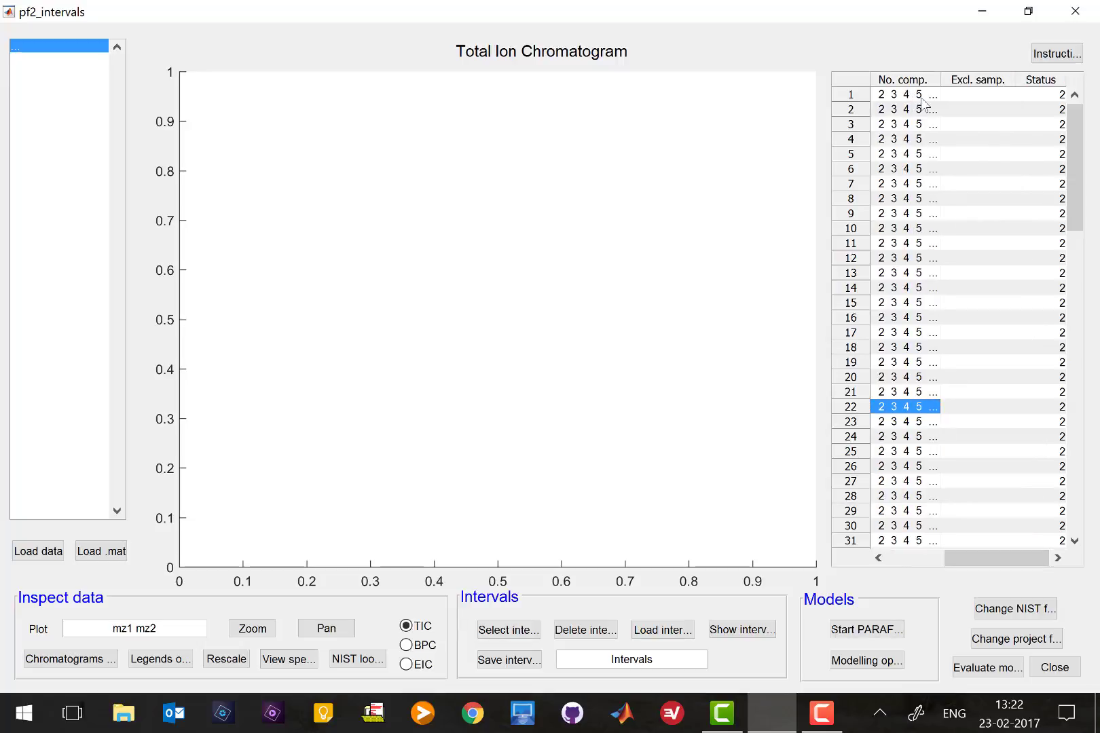
drag(976, 81, 981, 82)
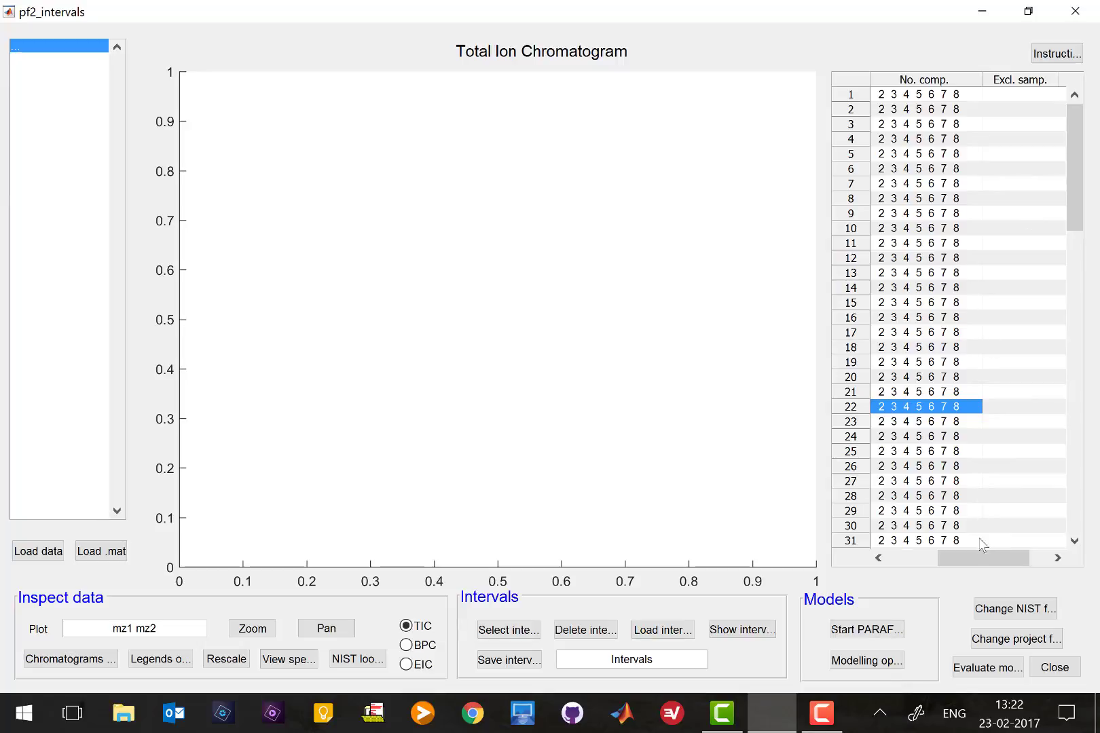
drag(978, 567, 1018, 559)
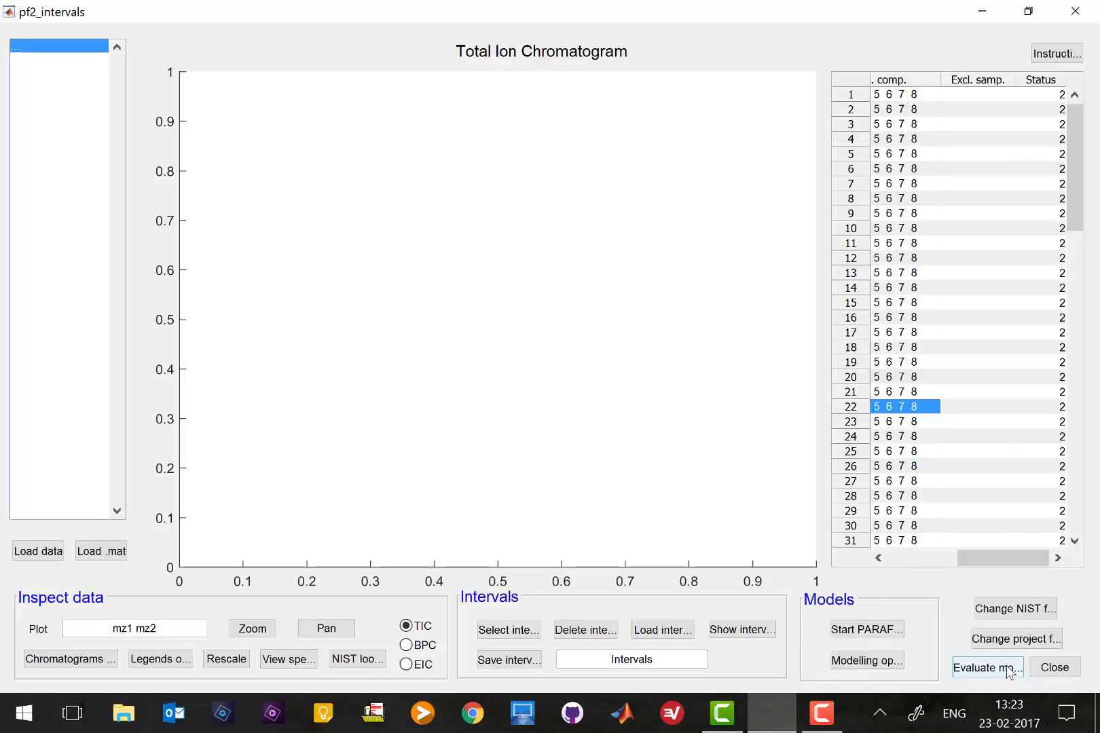
Open the pf2_models evaluation window and maximize it to full screen
click(1008, 671)
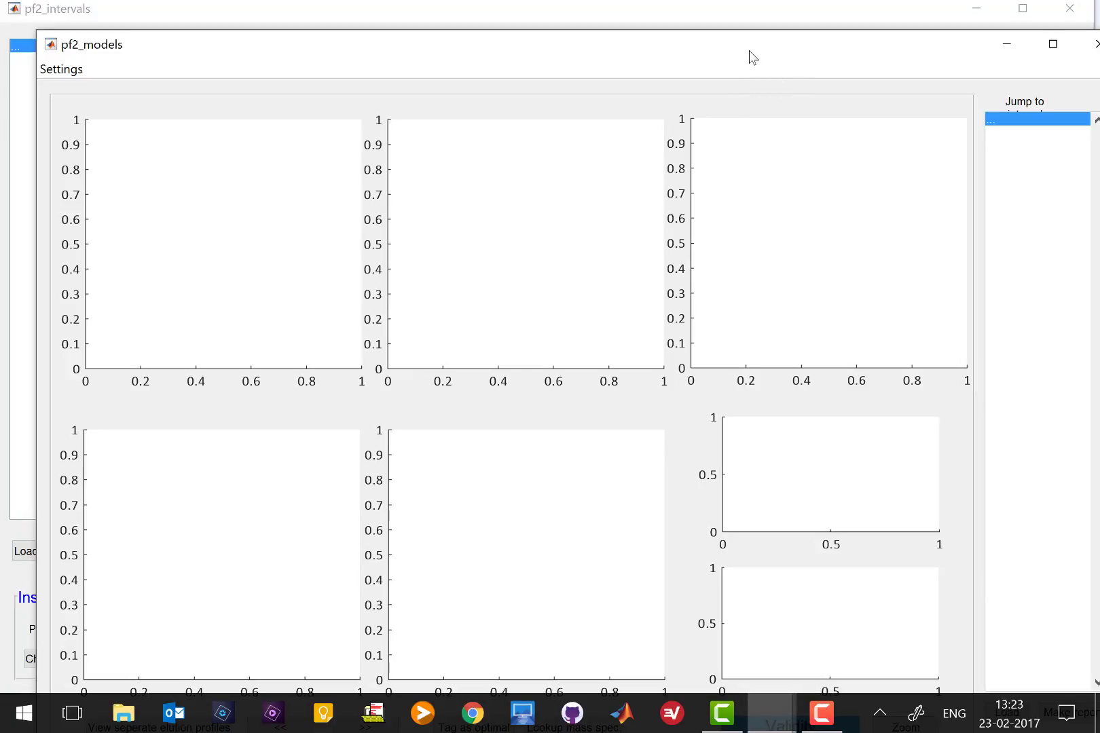
click(1056, 53)
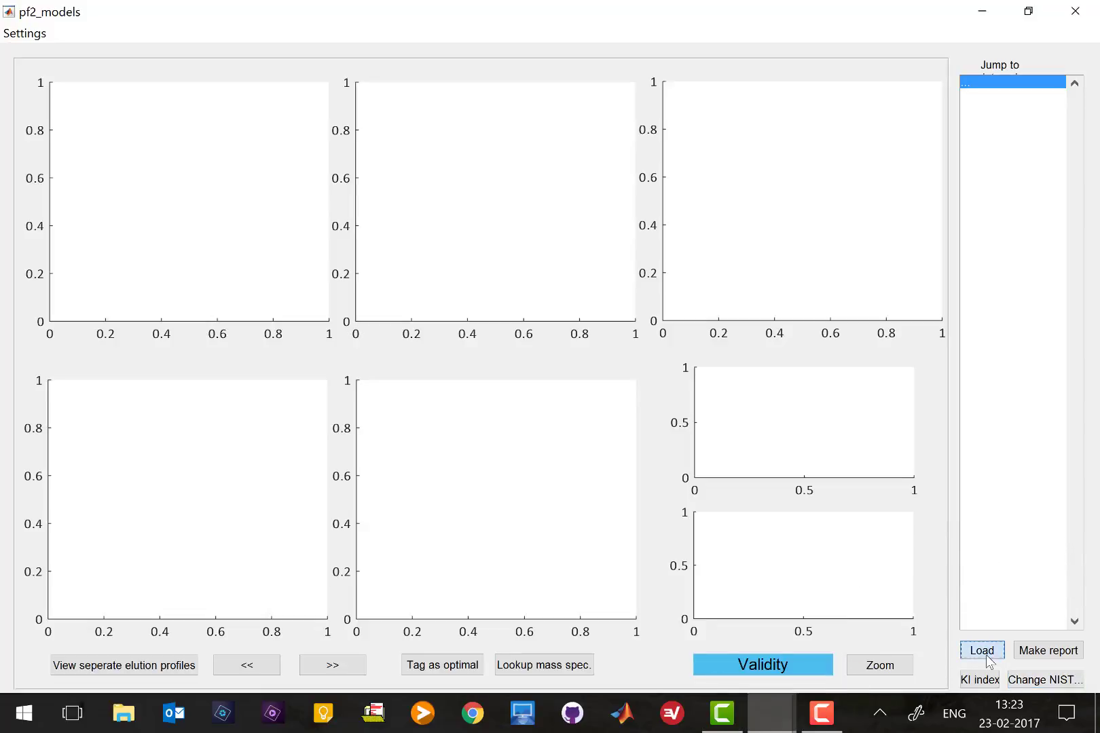
Load the PARAFAC2 models file Models.mat from the Total data folder
click(989, 659)
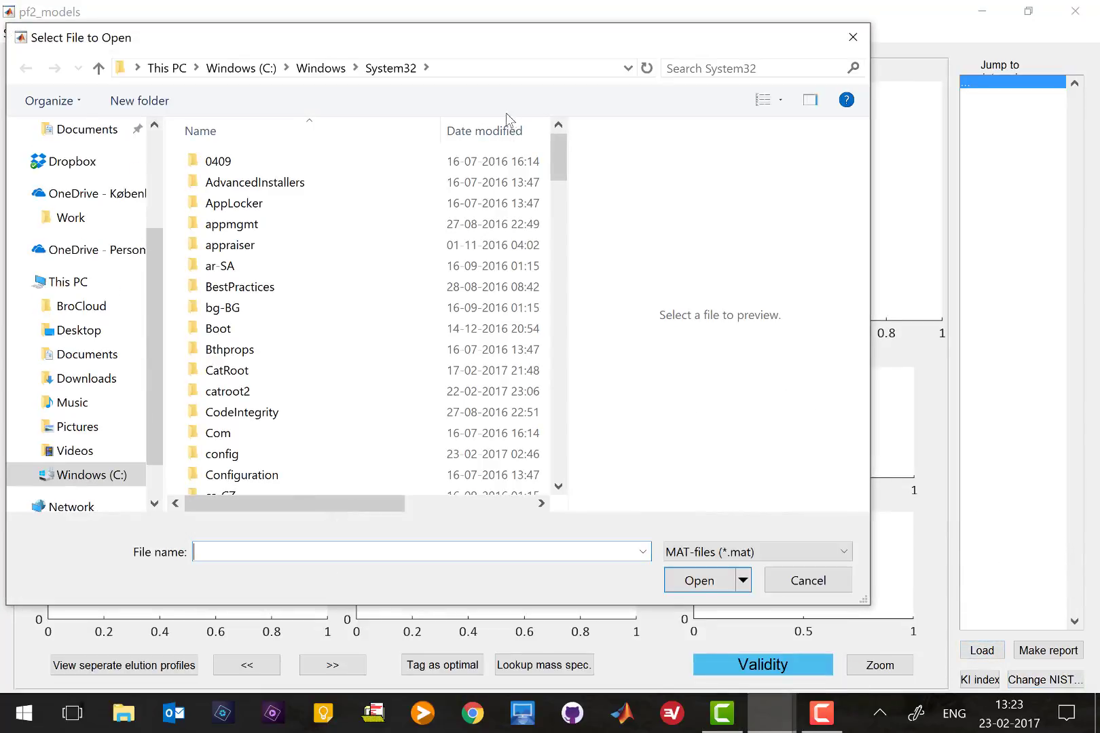
click(494, 70)
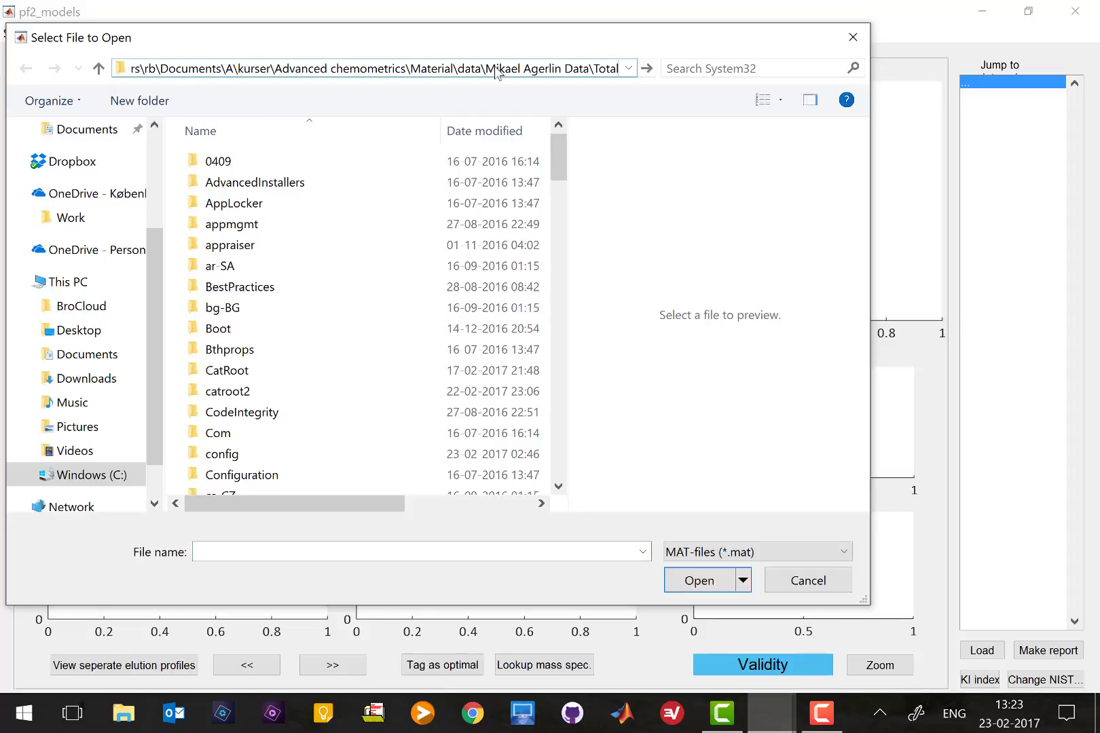
key(Return)
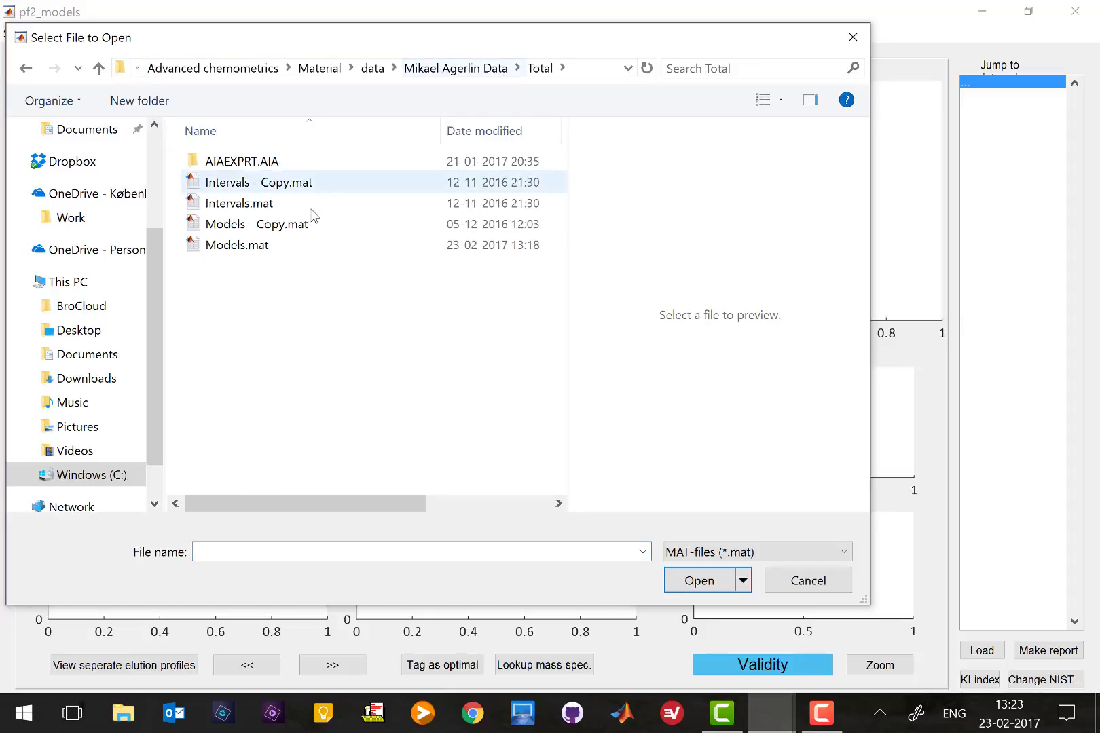
click(271, 249)
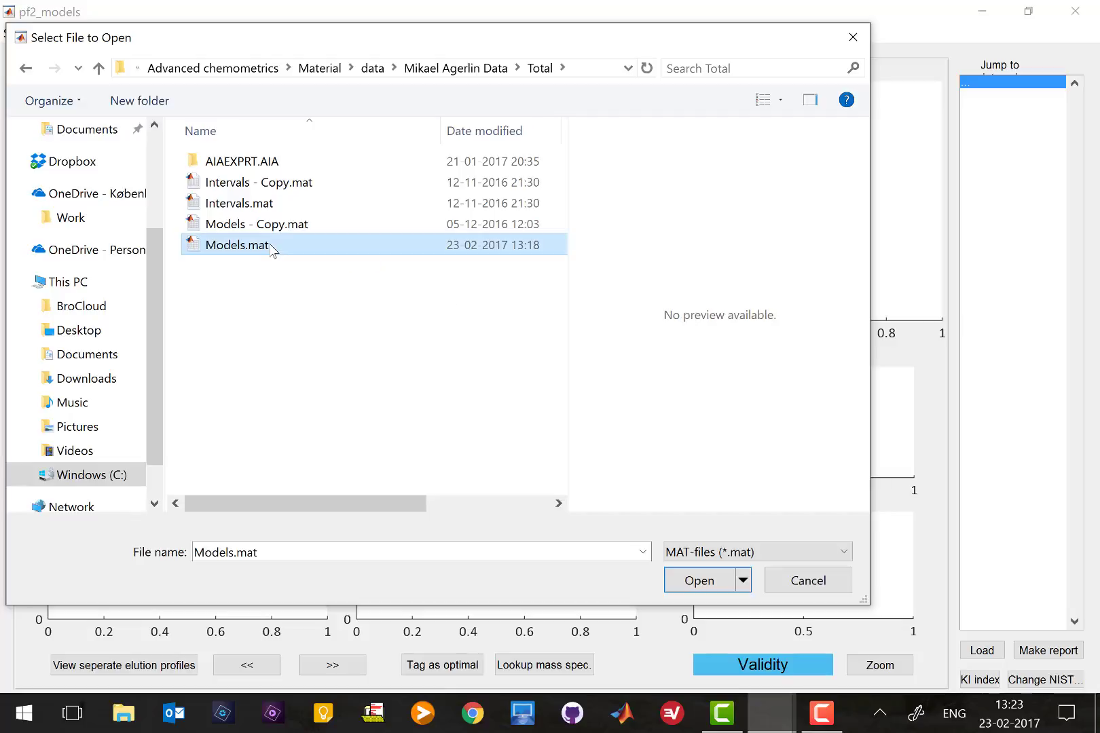
double_click(272, 248)
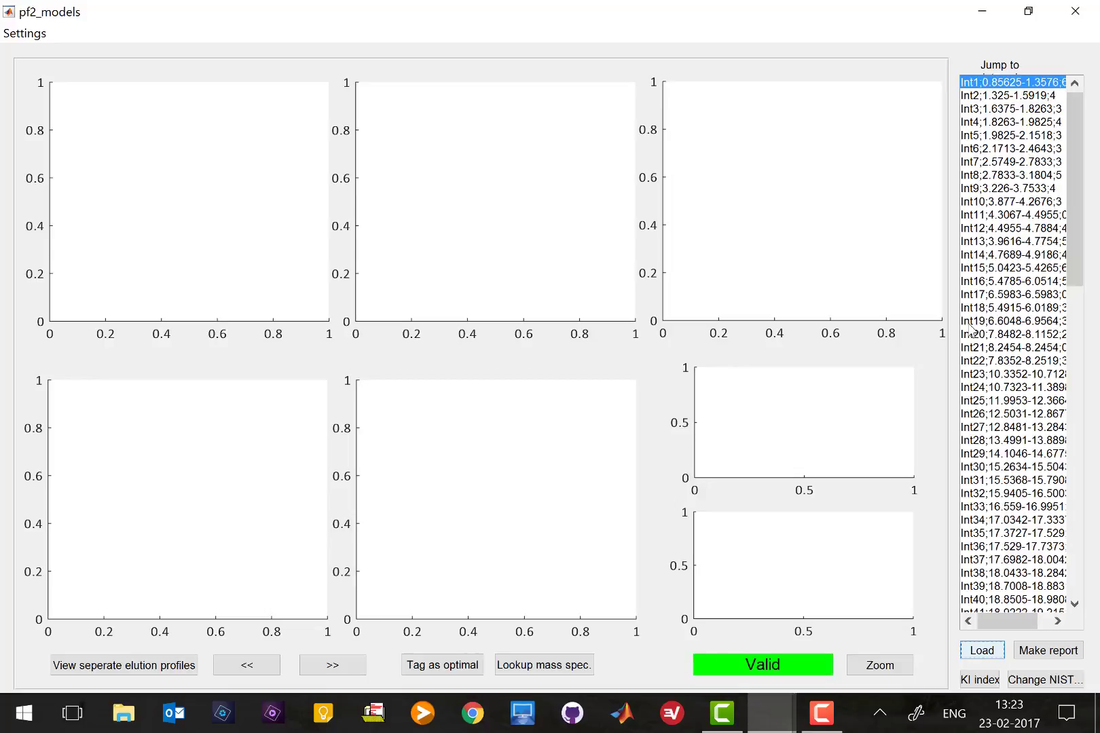
Show Int2's 4-component model, with fit near 98% and core consistency near 90%
click(1016, 96)
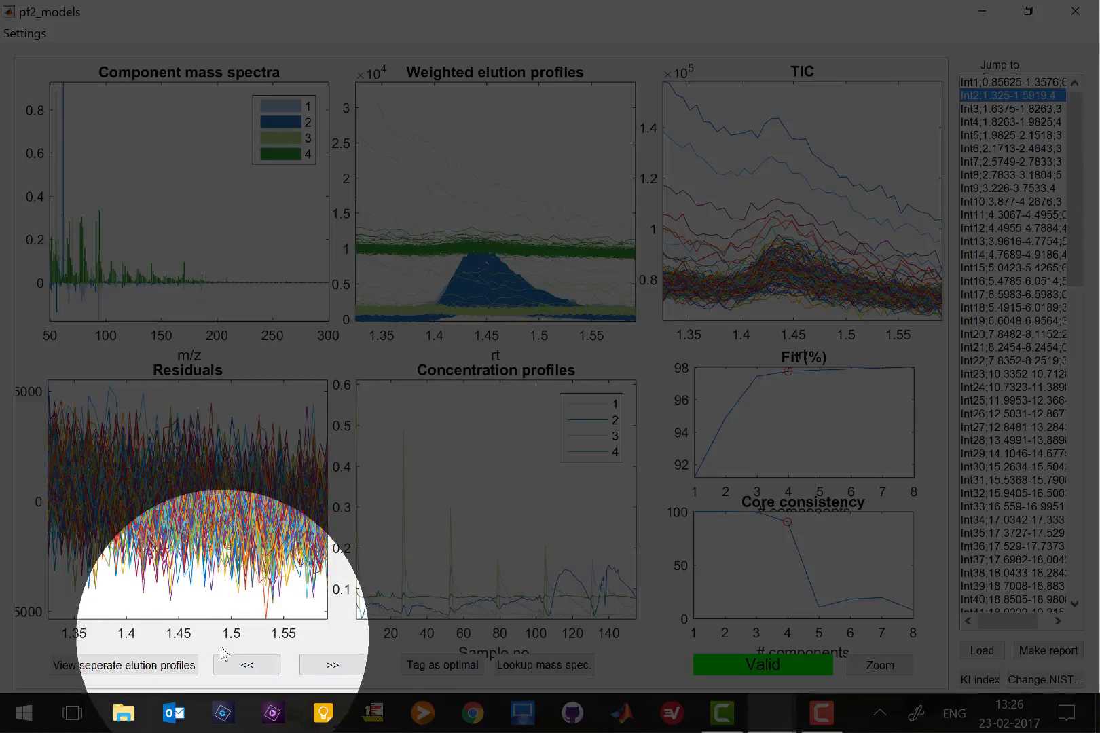
Step through Int2's 2-, 3- and 4-component models to compare fit and core consistency
click(234, 668)
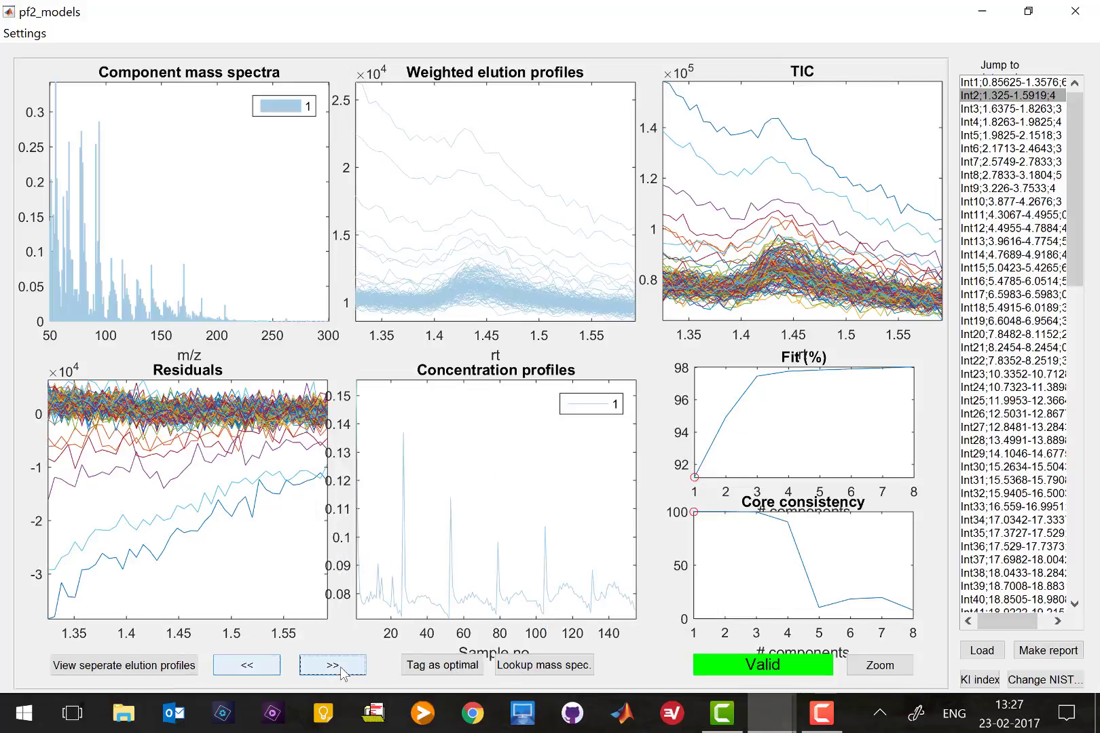
click(343, 669)
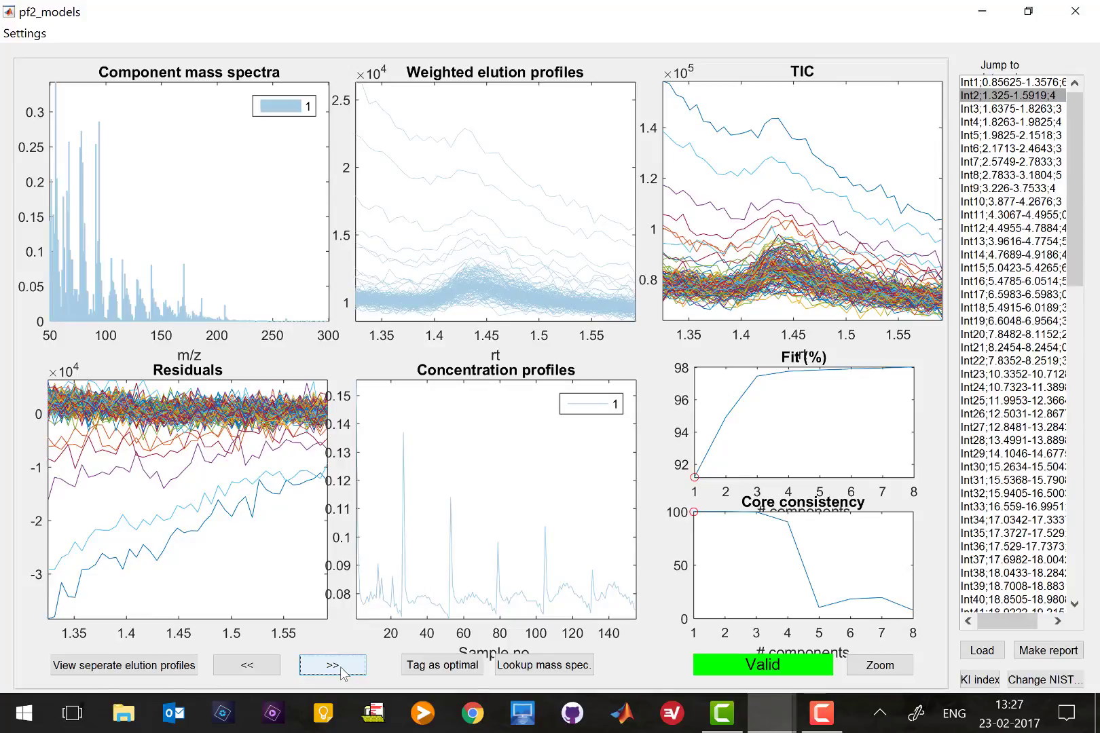
click(343, 669)
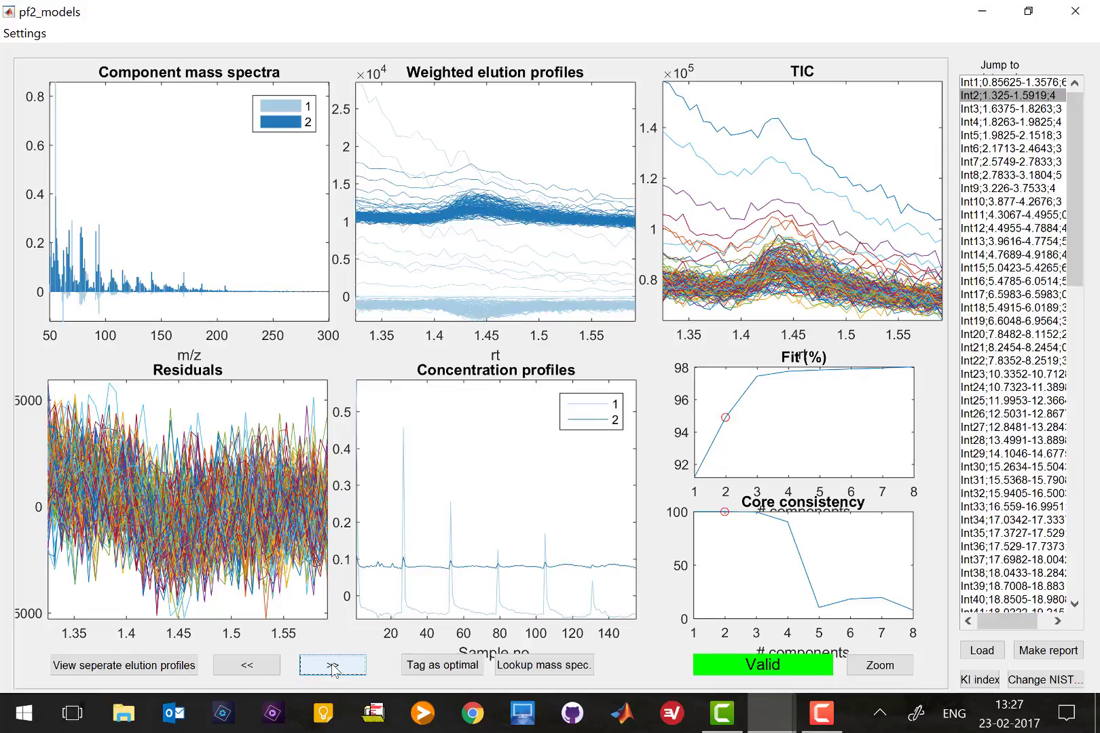
click(341, 672)
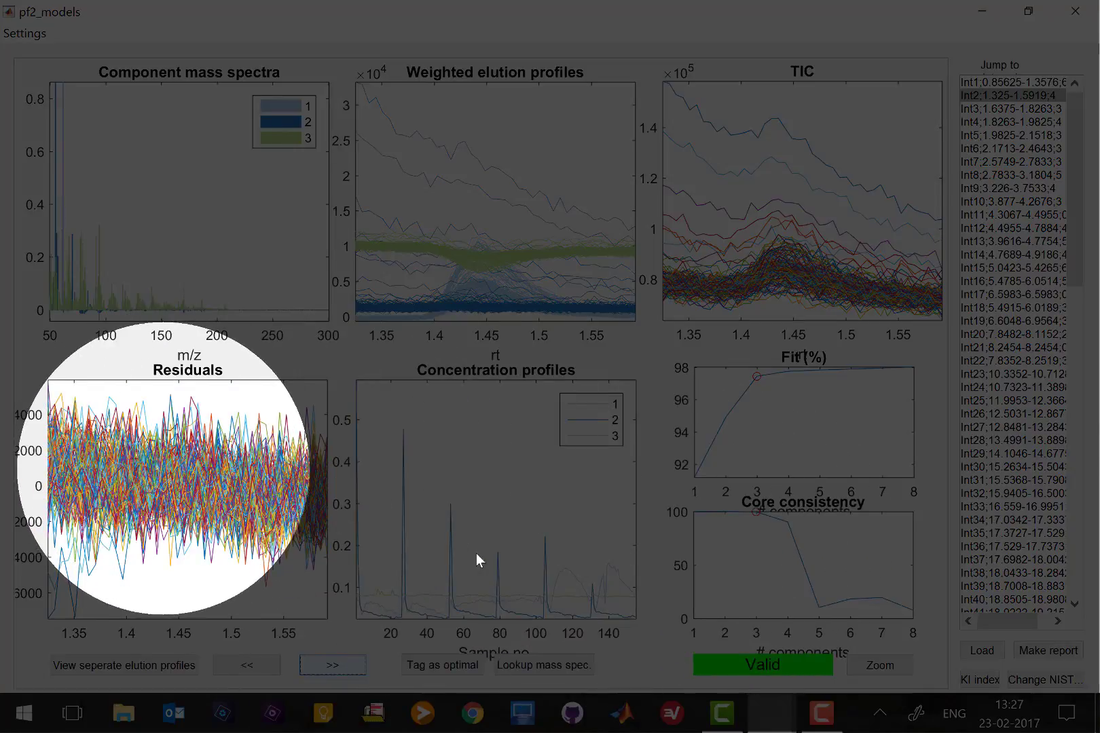
key(space)
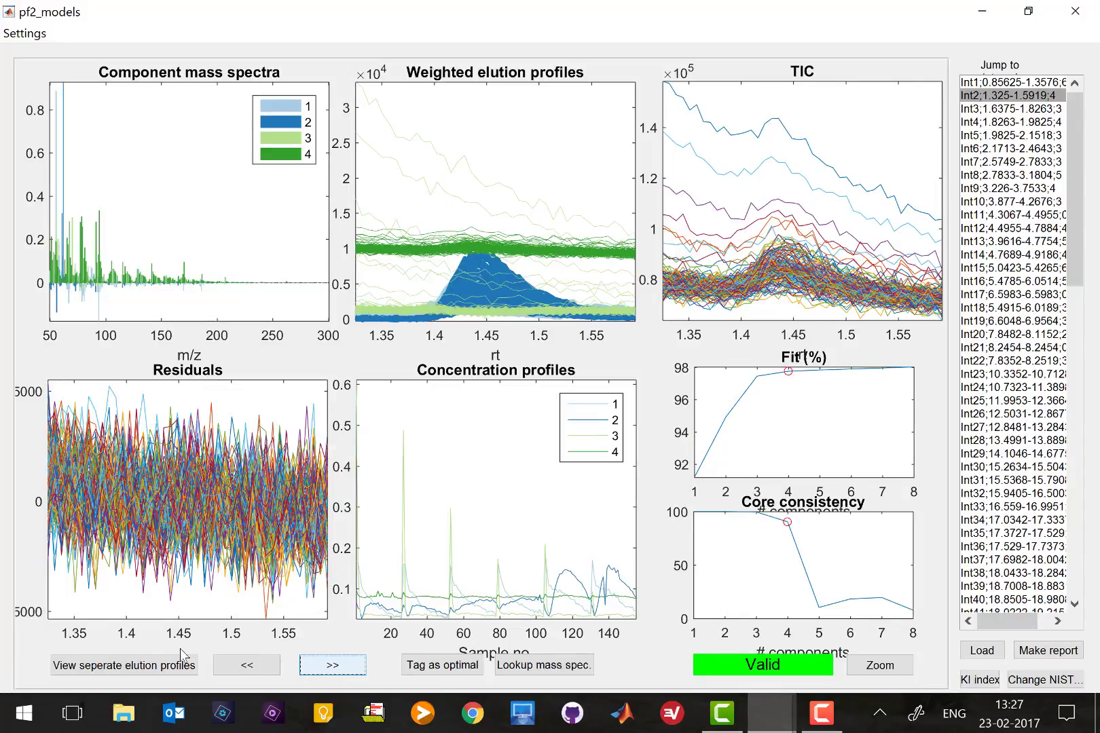
Show Int2's four elution profiles separately in an enlarged Figure 1: two Compound, two Other
click(83, 671)
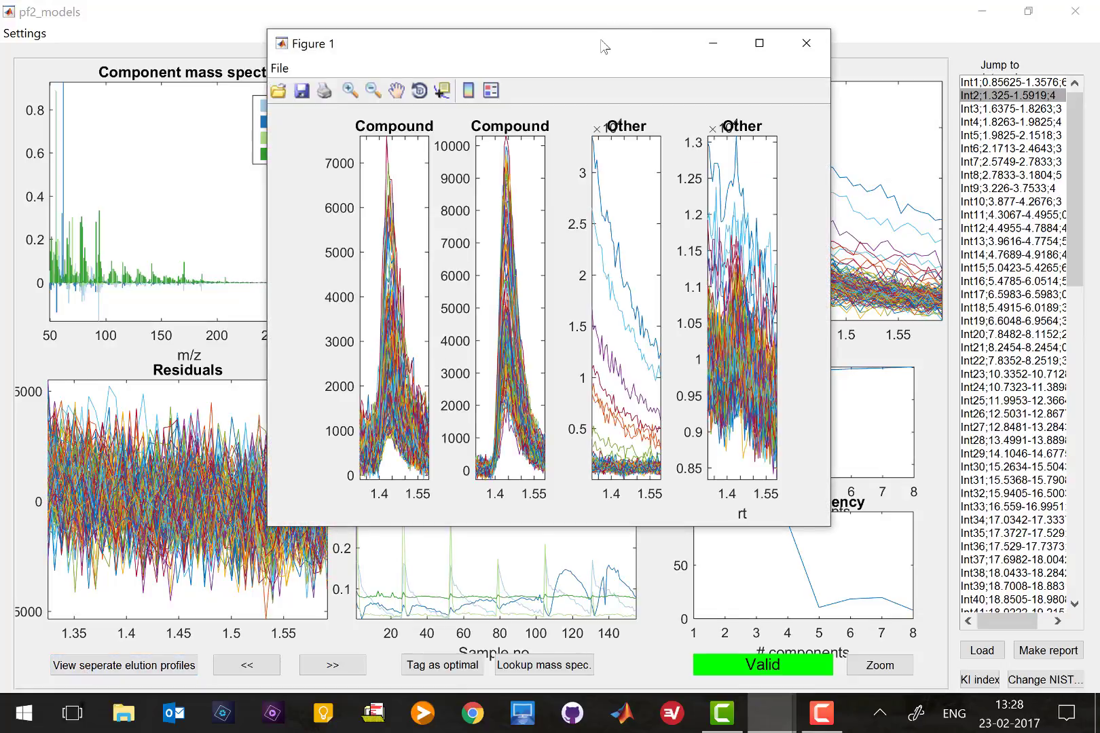
drag(601, 42, 601, 384)
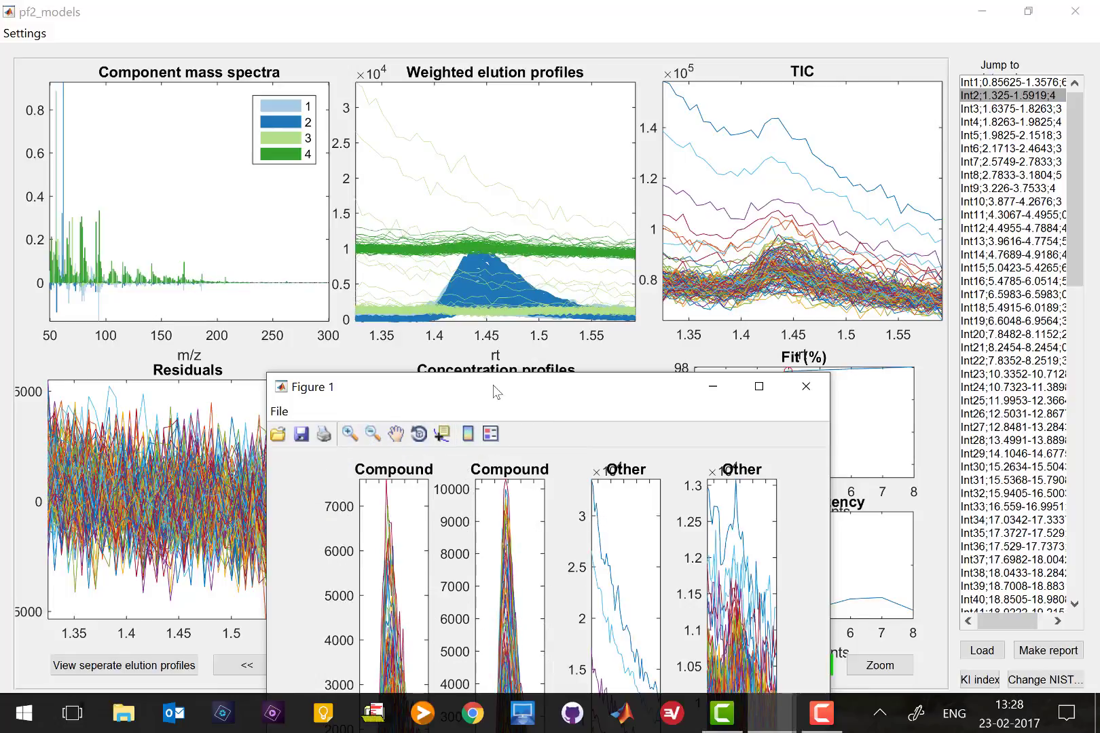
drag(490, 380, 255, 68)
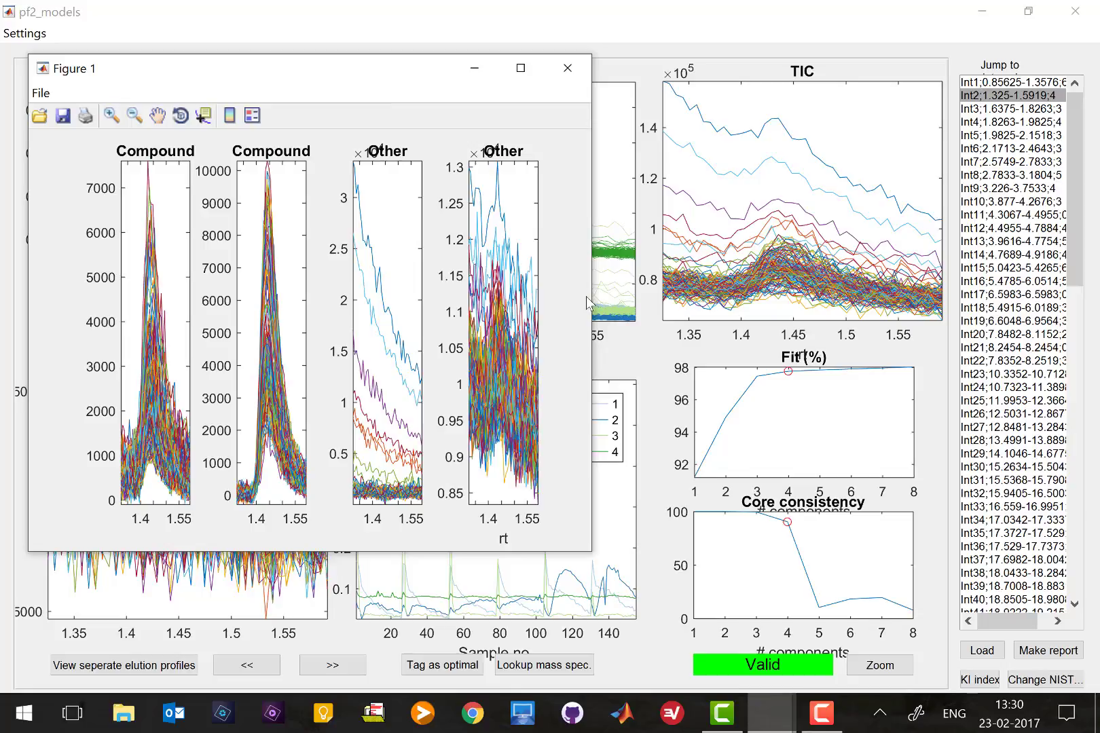
drag(592, 298, 942, 321)
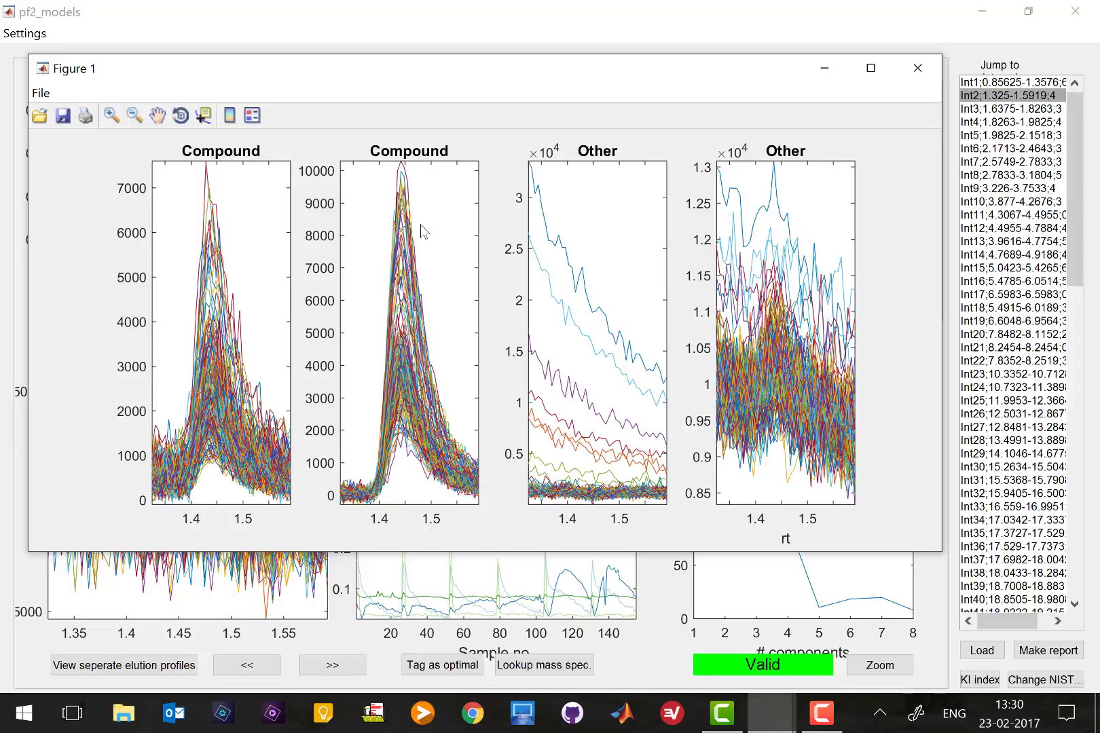
drag(453, 78, 624, 350)
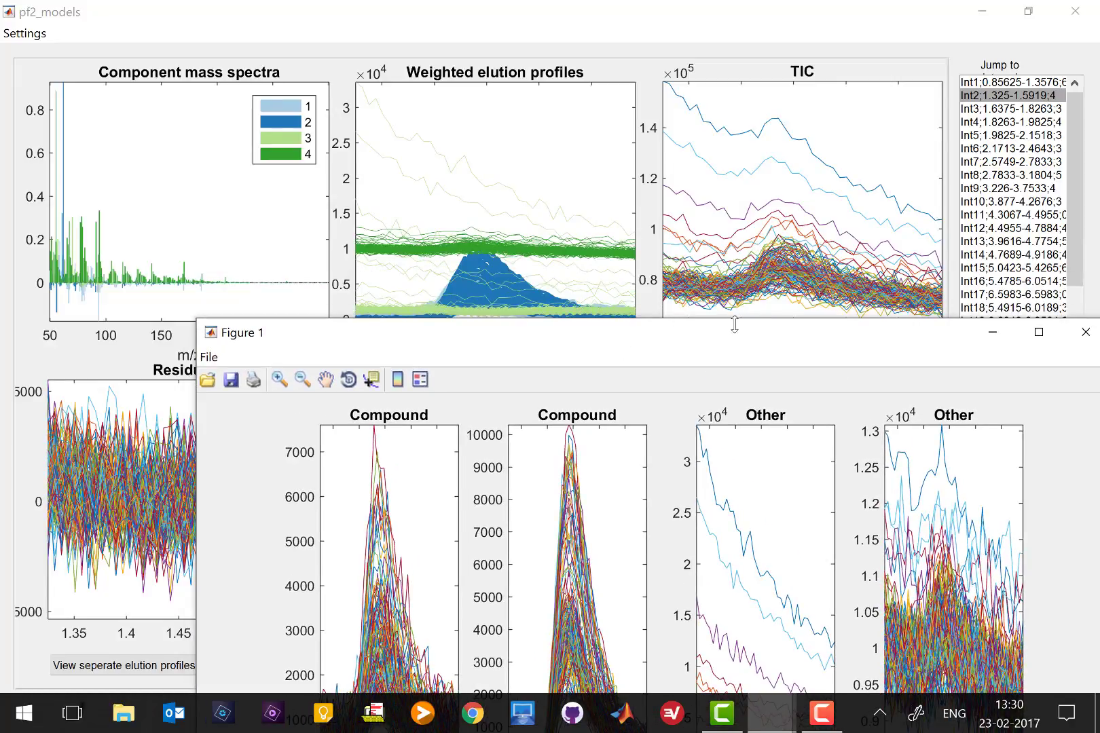
drag(732, 323, 680, 152)
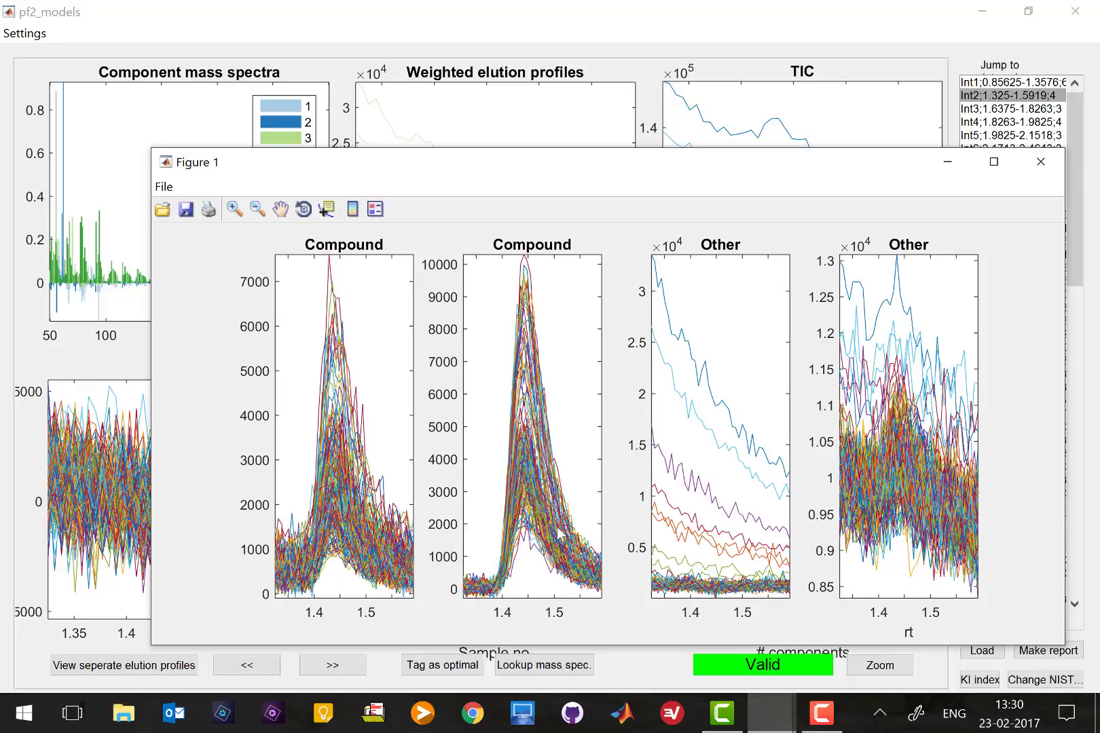
drag(659, 162, 662, 367)
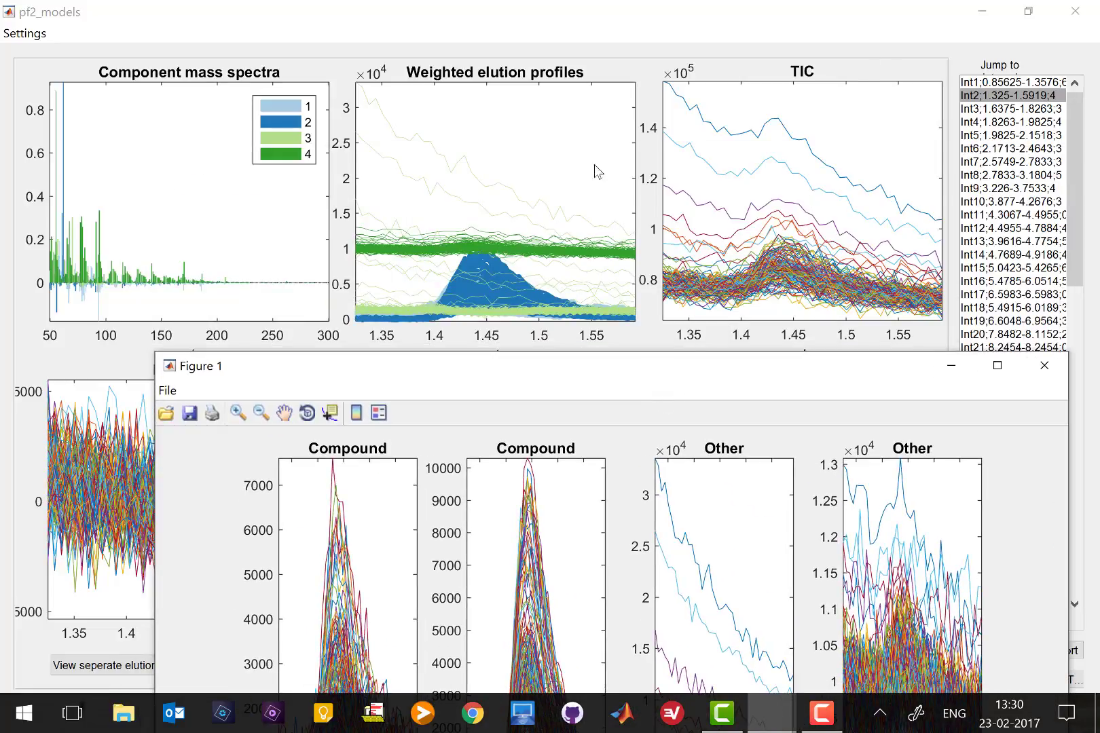
drag(567, 371, 528, 84)
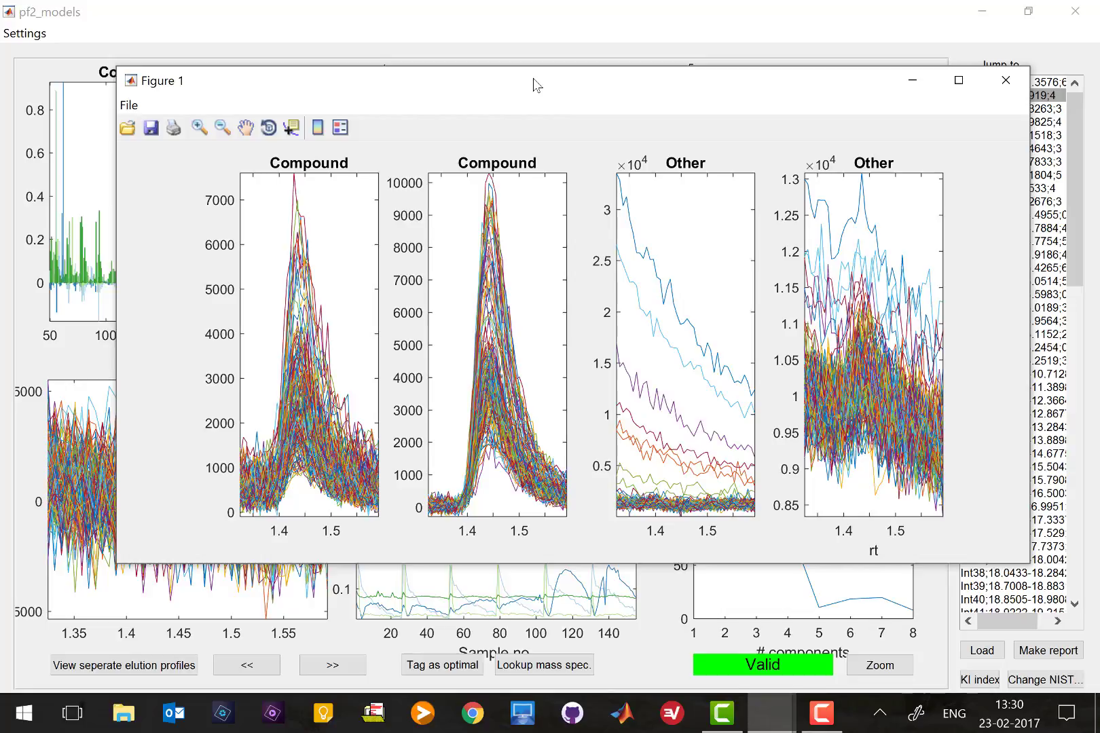
drag(537, 84, 372, 301)
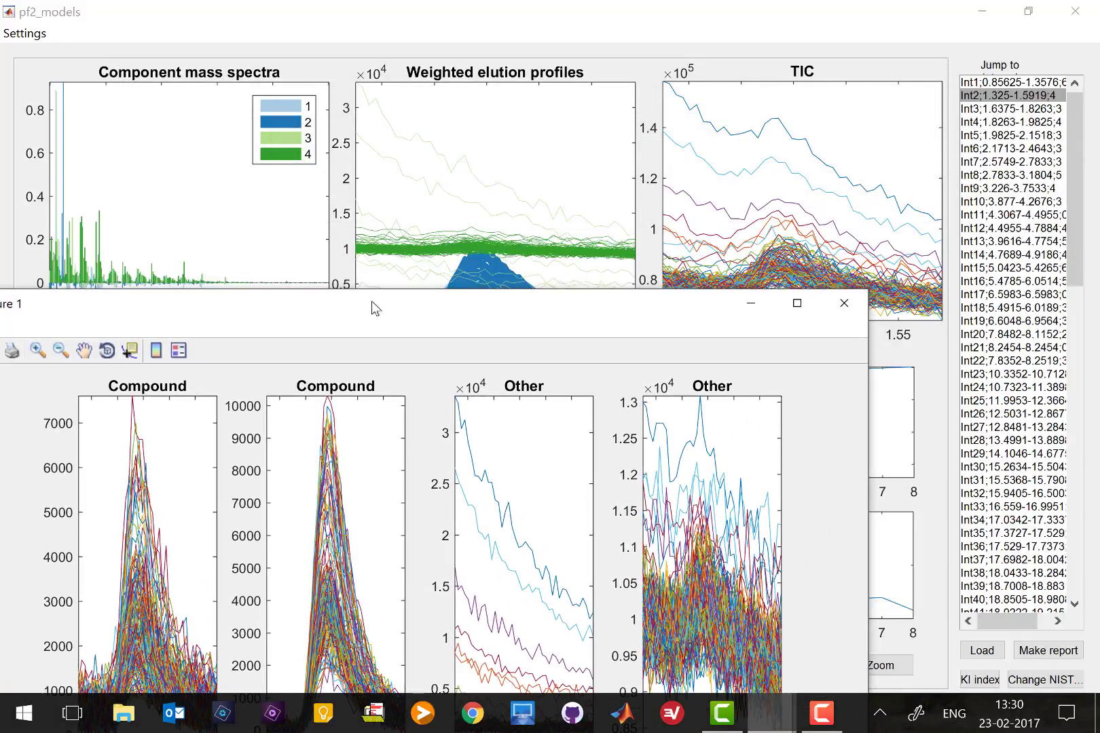
Minimize Figure 1 and zoom the component mass spectra into roughly m/z 54–68
click(751, 303)
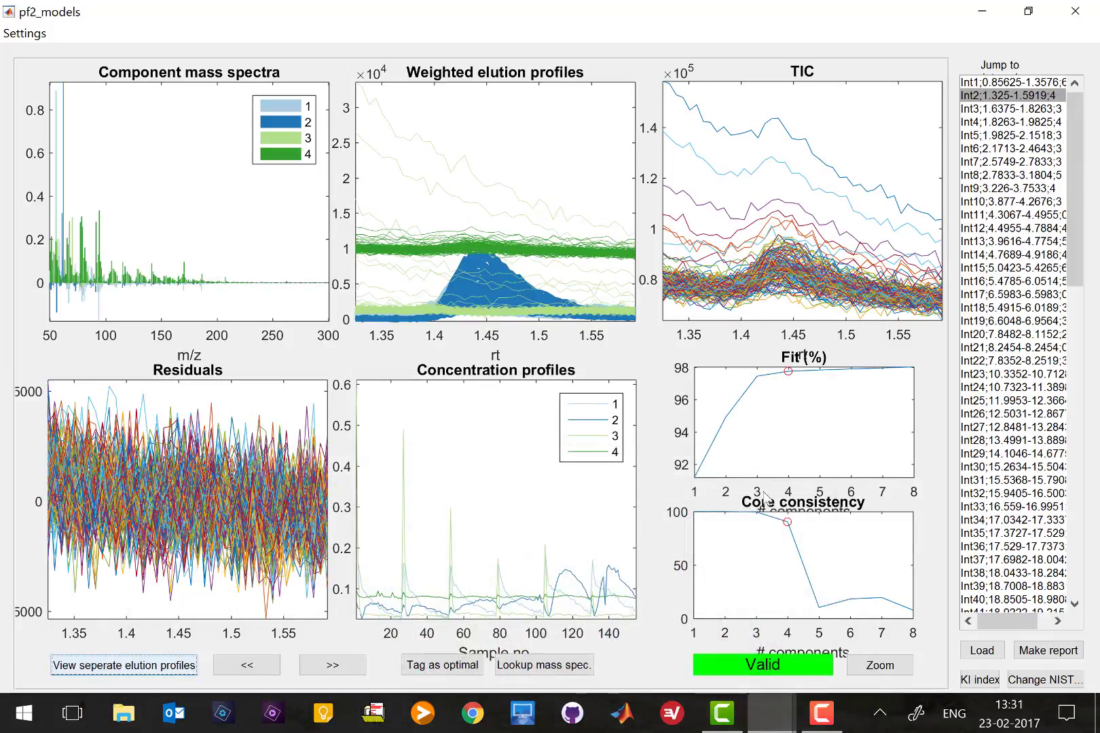
click(899, 672)
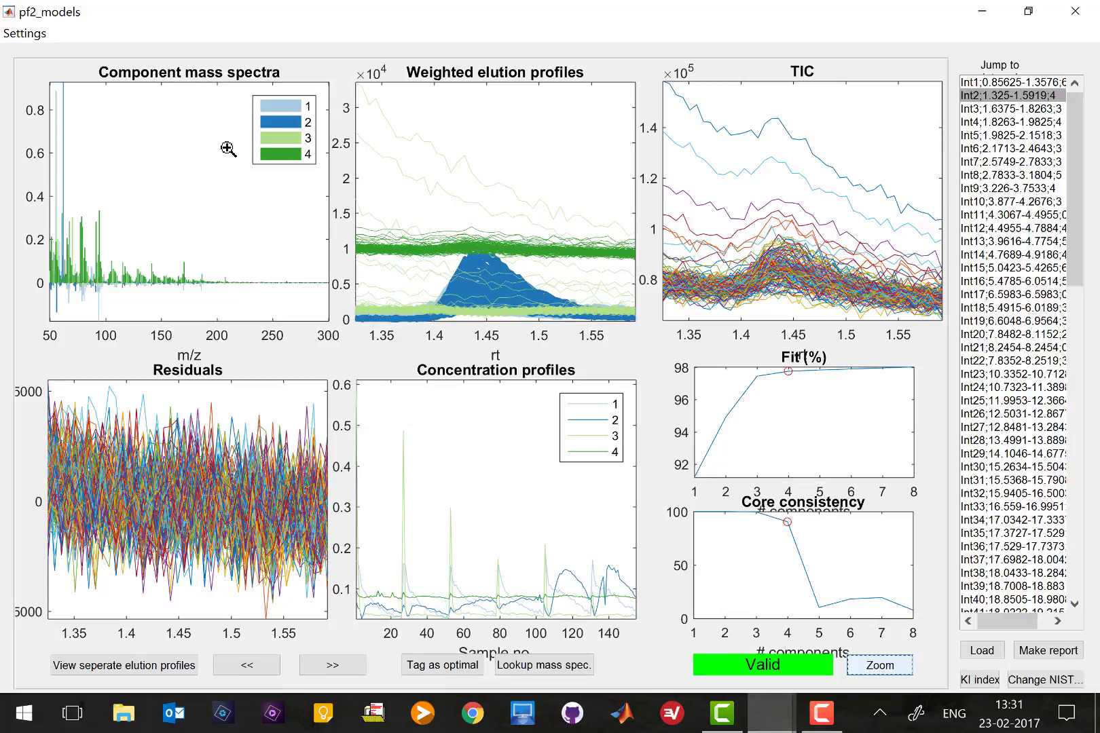
drag(221, 147, 14, 321)
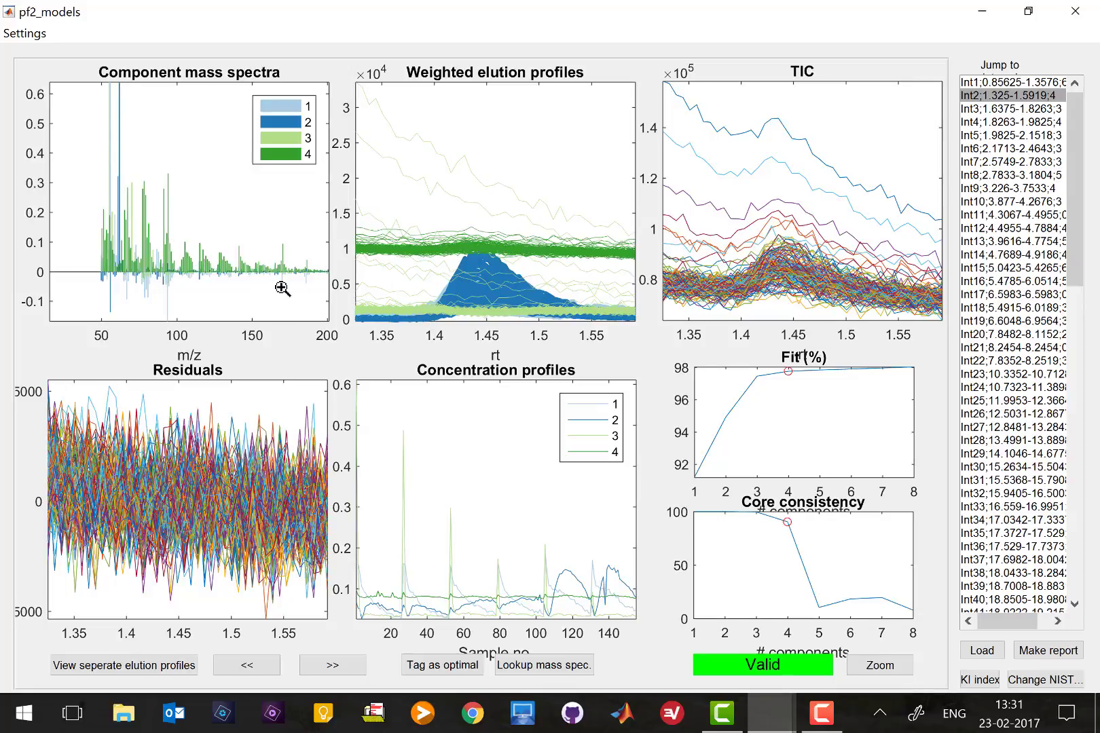
drag(94, 149, 281, 288)
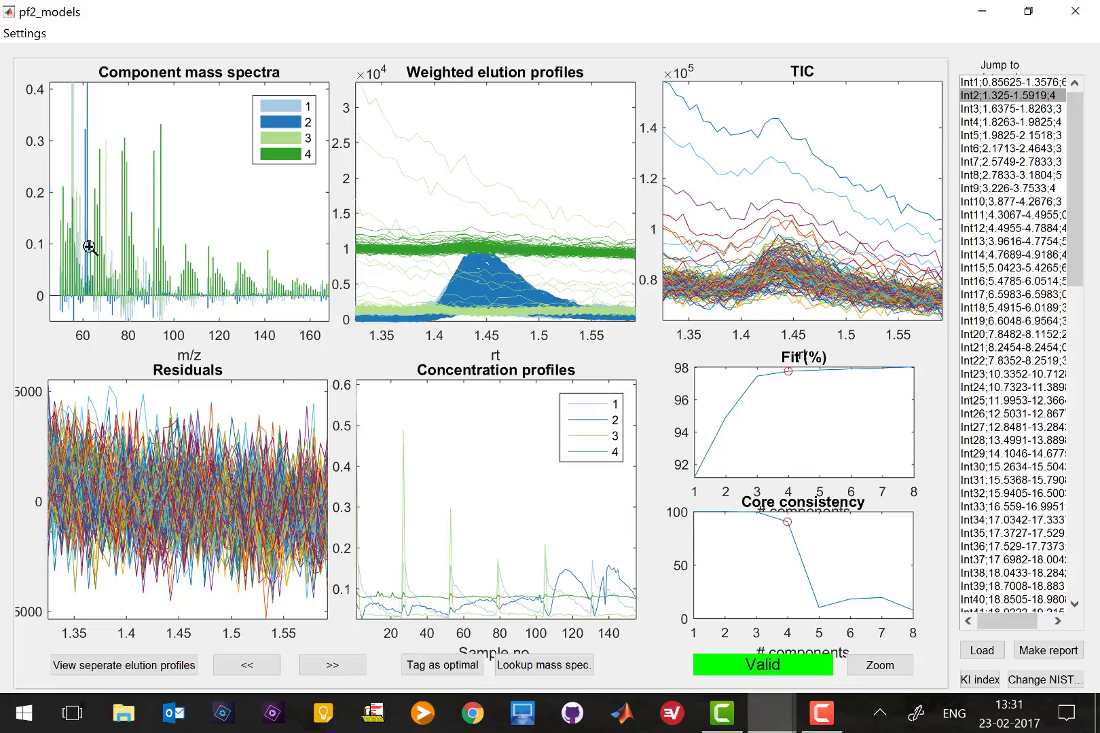
drag(71, 111, 104, 307)
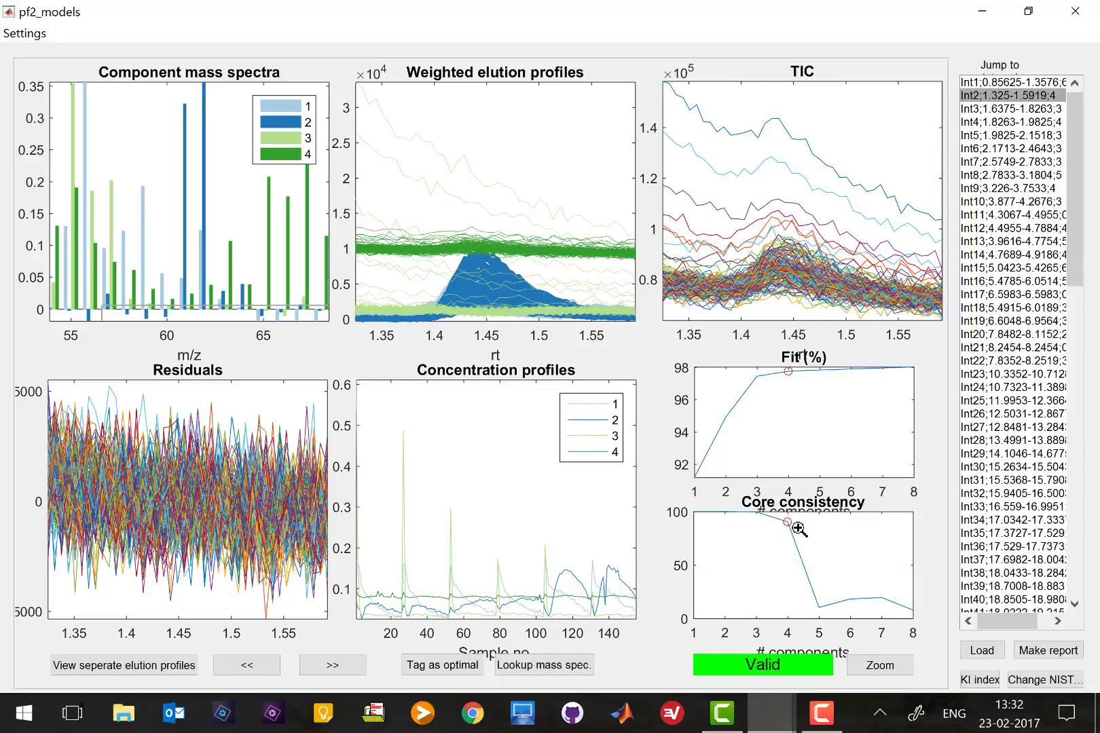
Tag Int2's model as optimal with components 1 and 2 as compounds, then display interval Int8
click(464, 666)
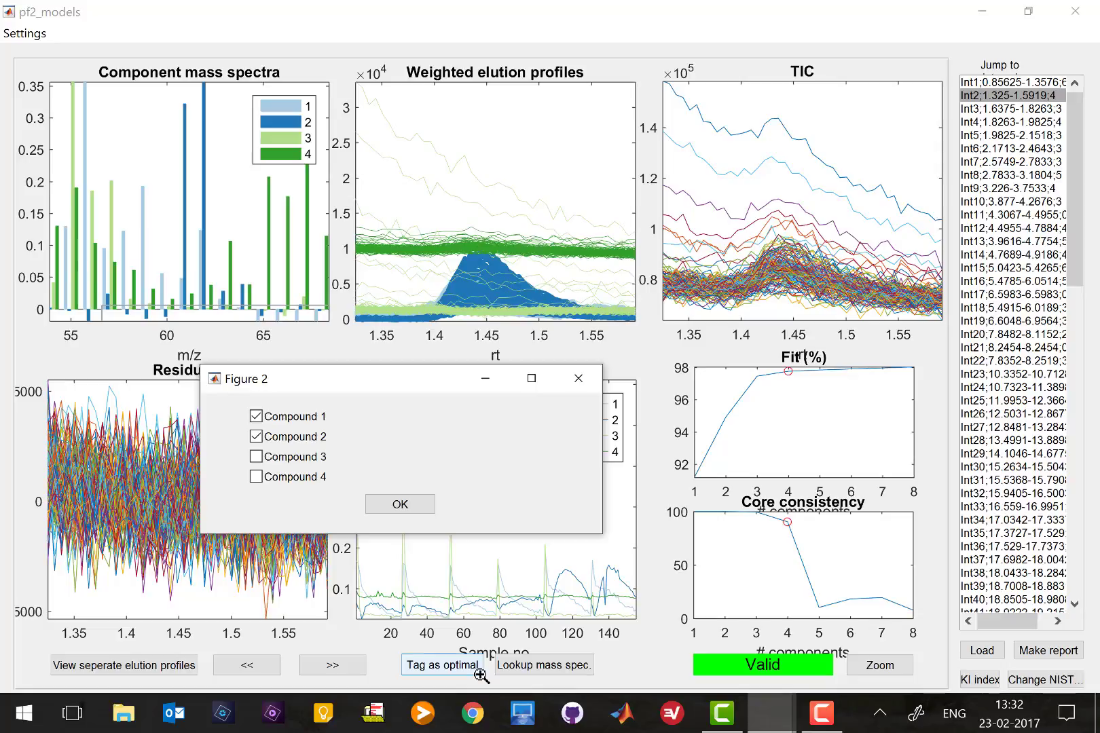
click(257, 416)
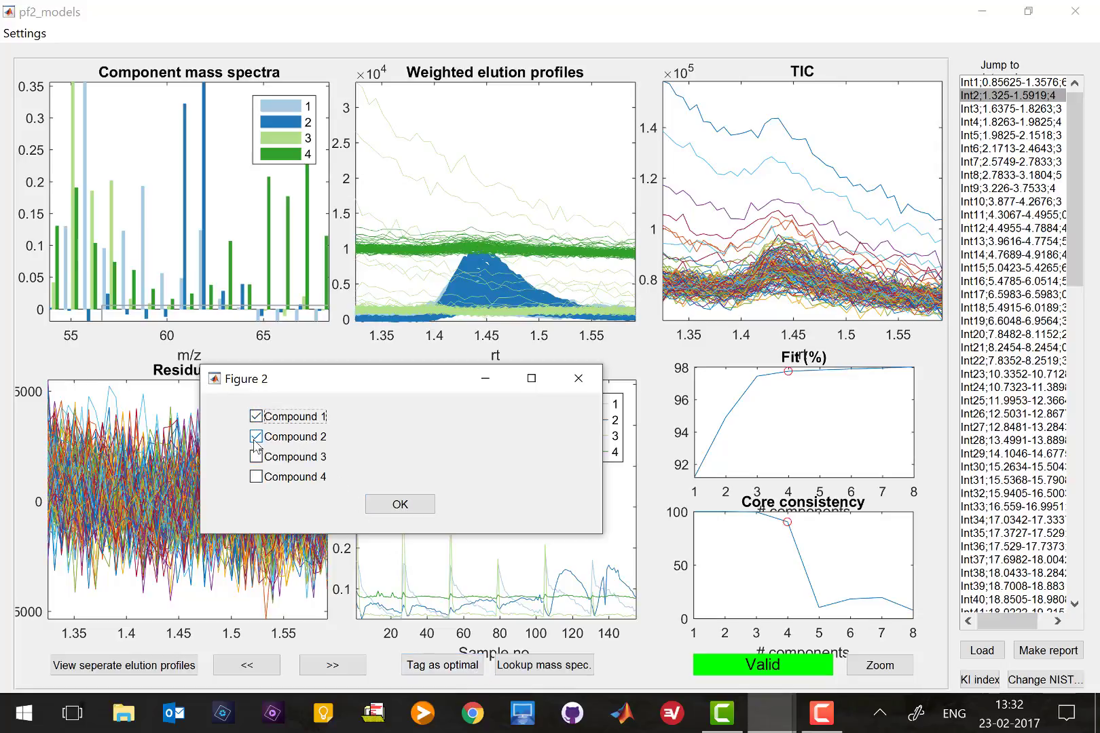
click(256, 437)
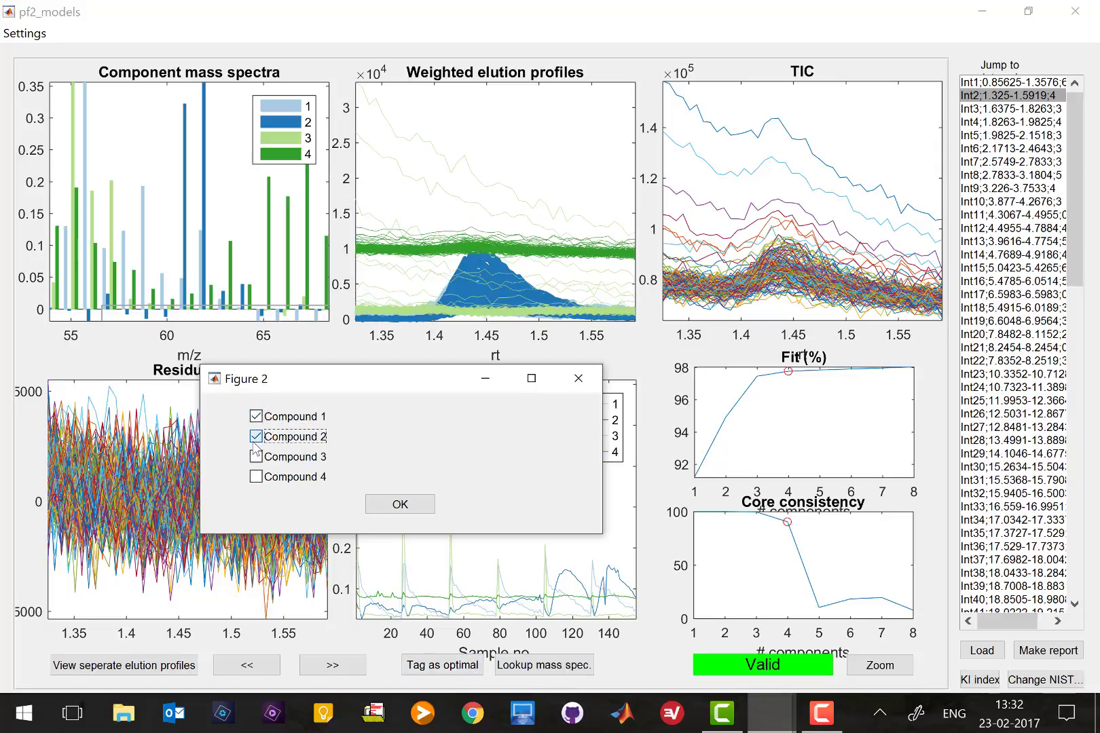
click(398, 509)
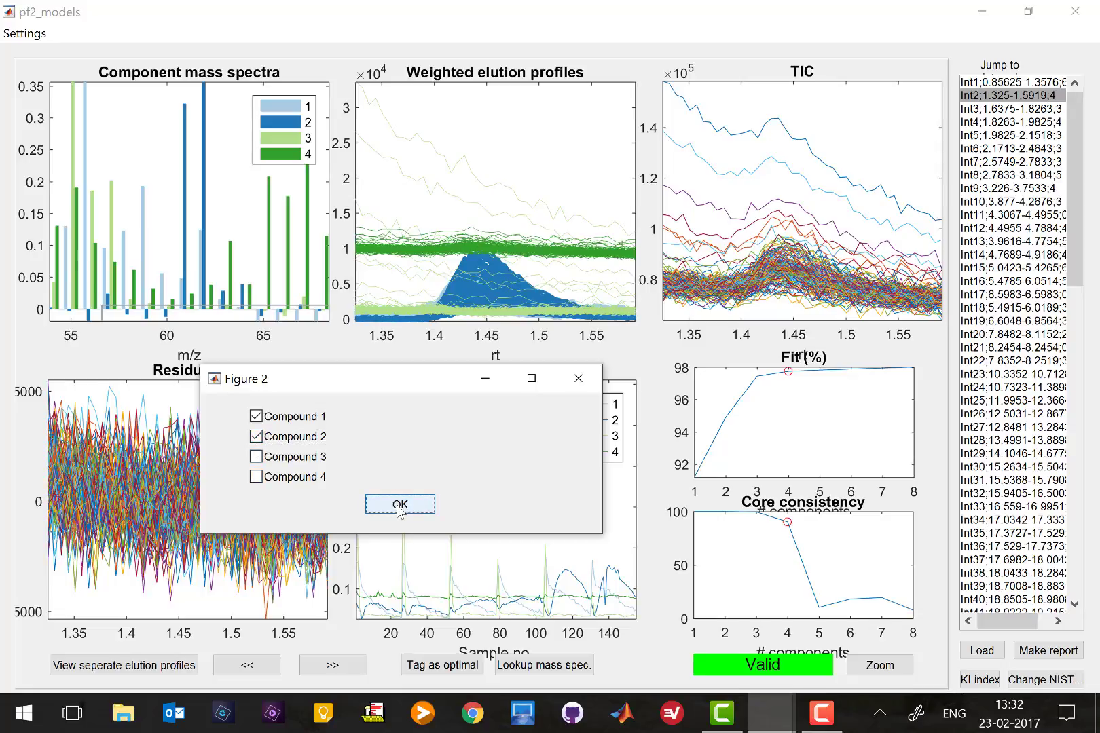
click(400, 509)
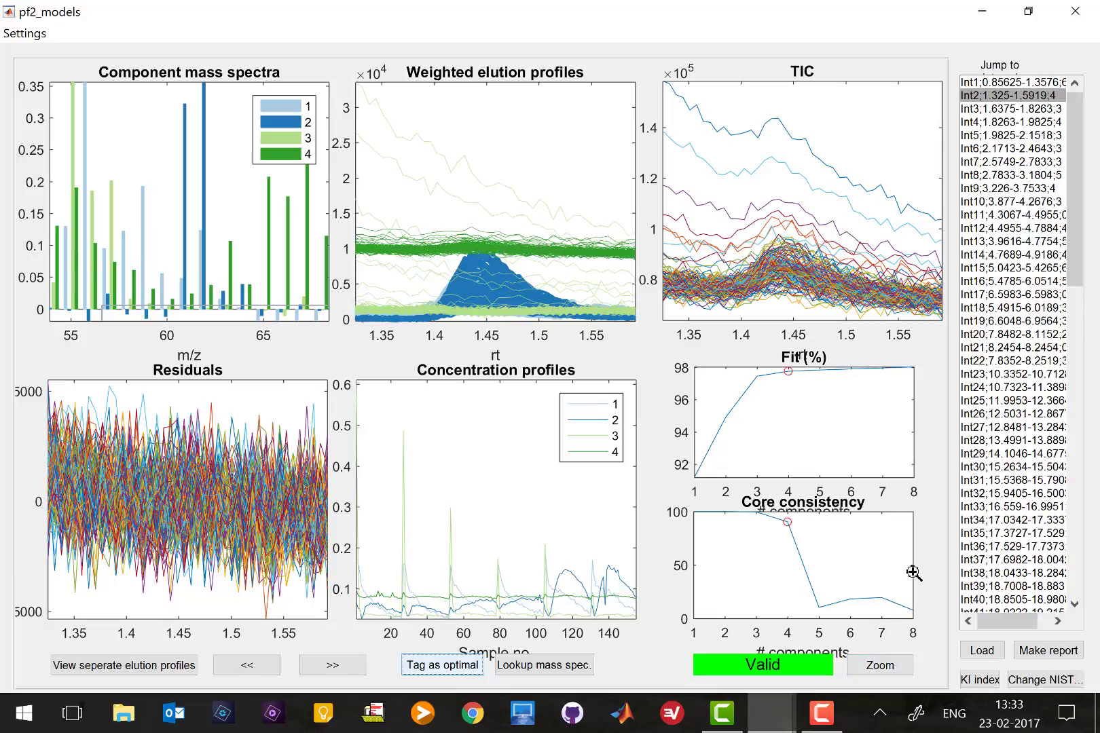
click(1001, 176)
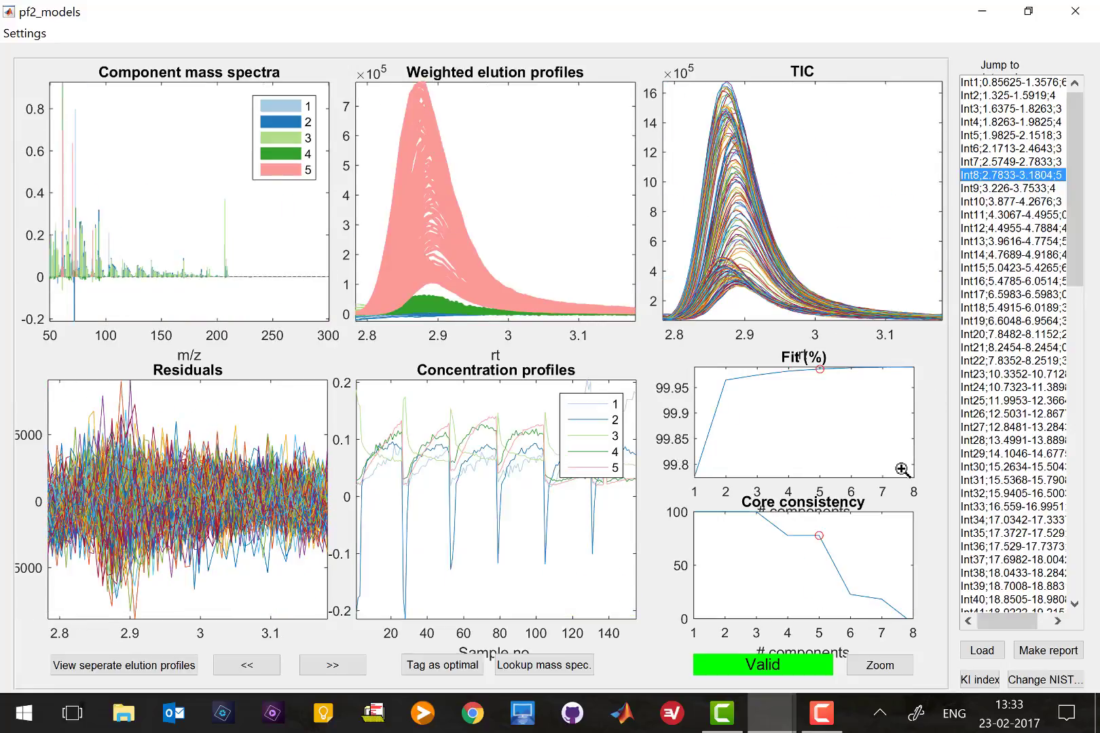
Switch Int8 to its 4-component model and show its four elution profiles separately
click(879, 667)
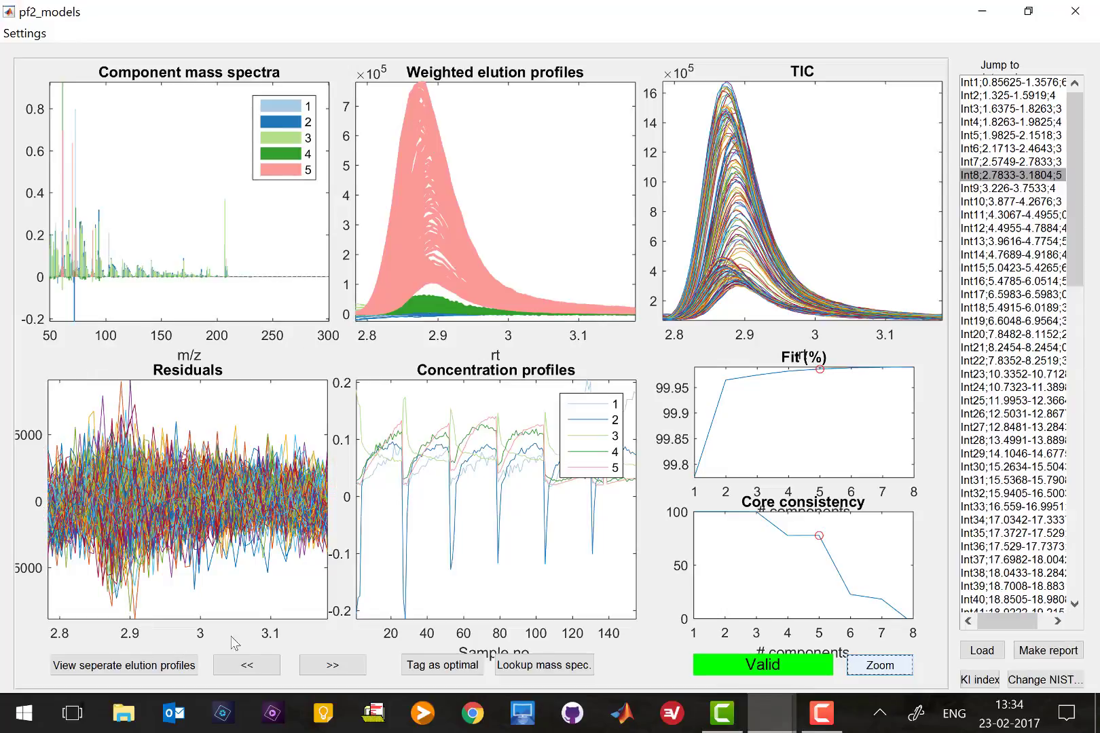
click(244, 669)
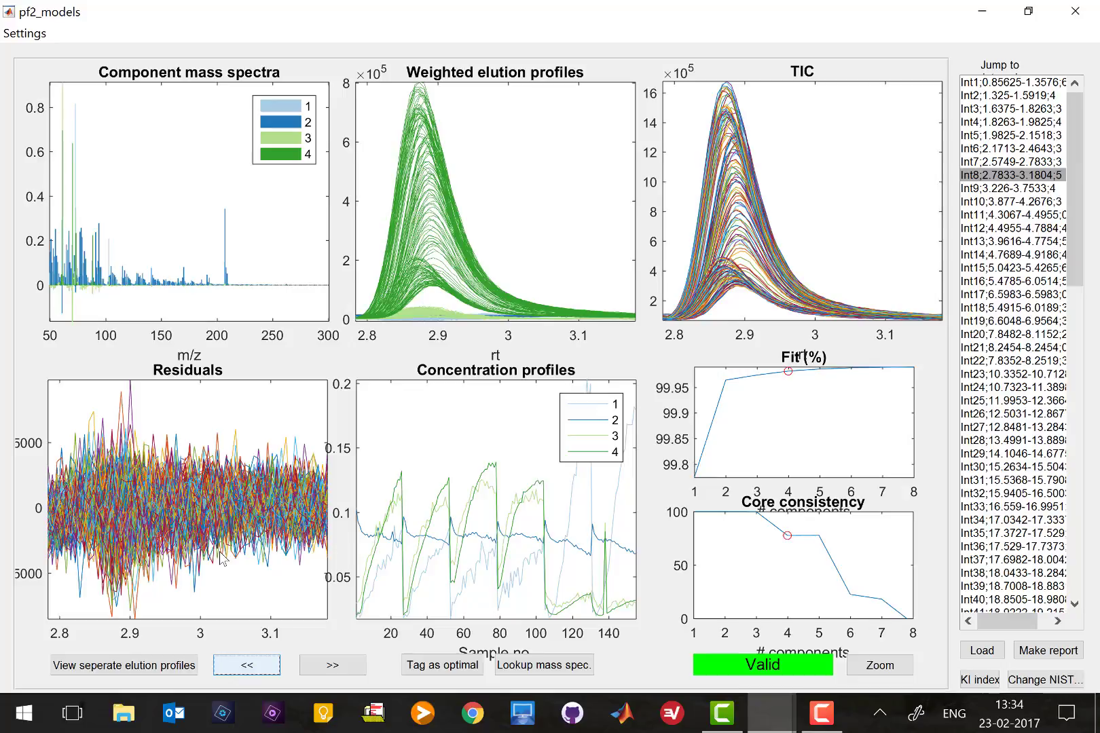
click(182, 669)
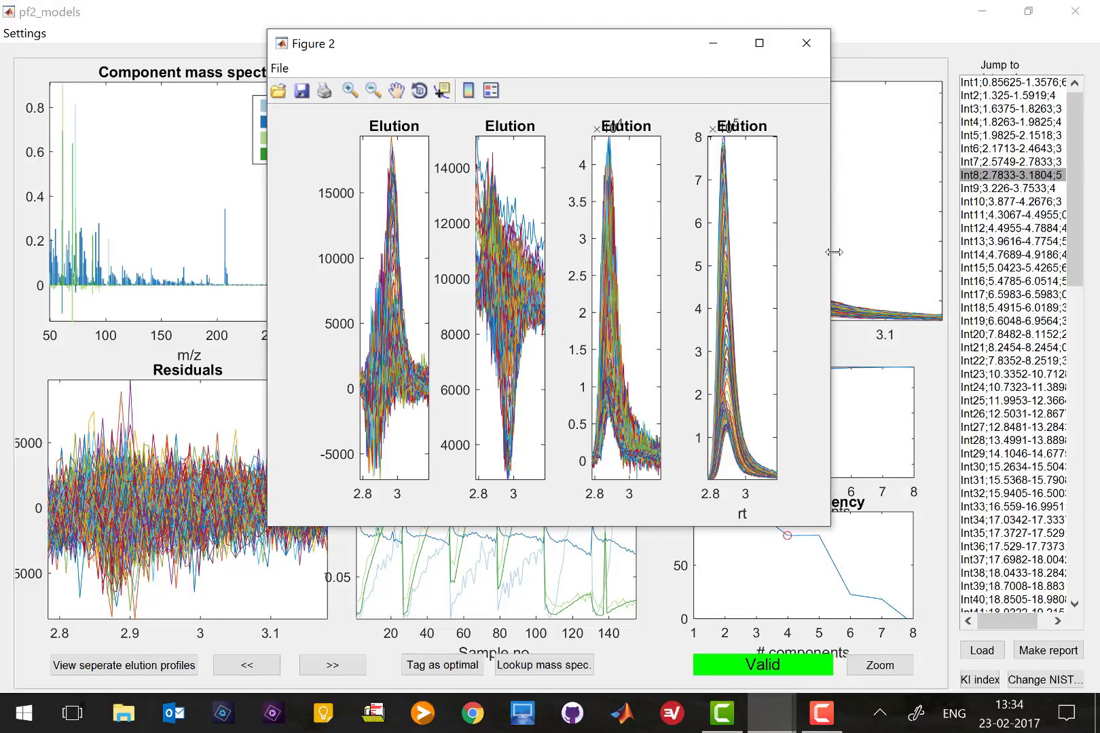
drag(833, 252, 1022, 247)
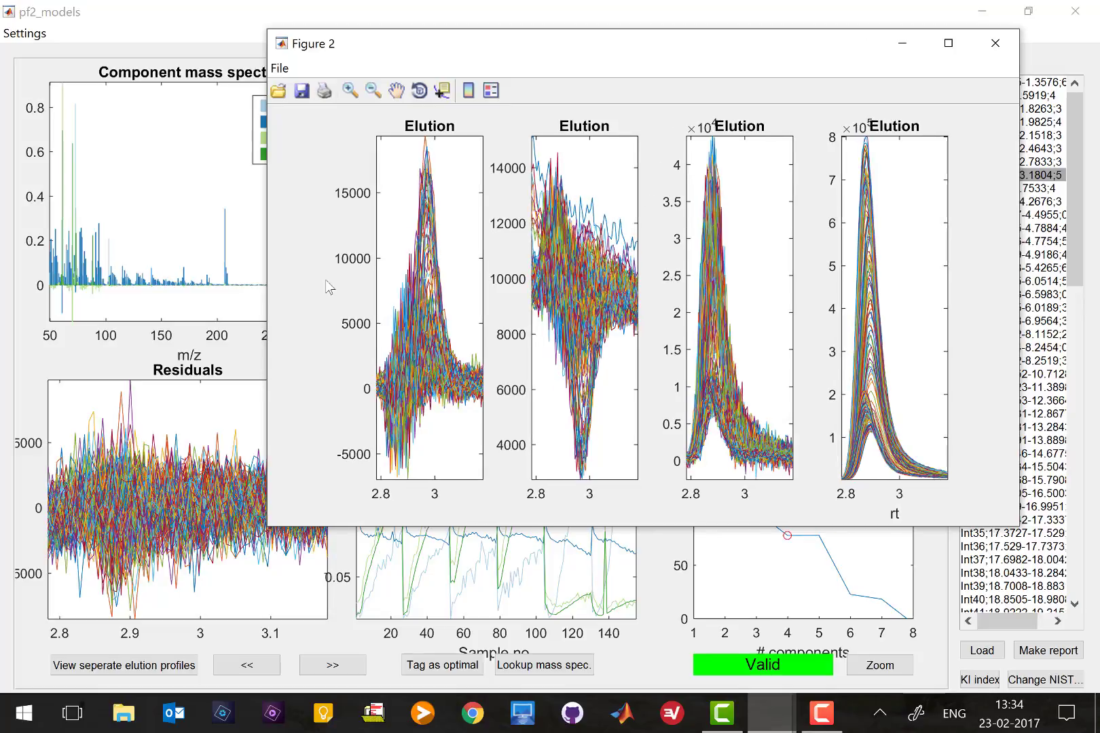
drag(263, 299, 43, 299)
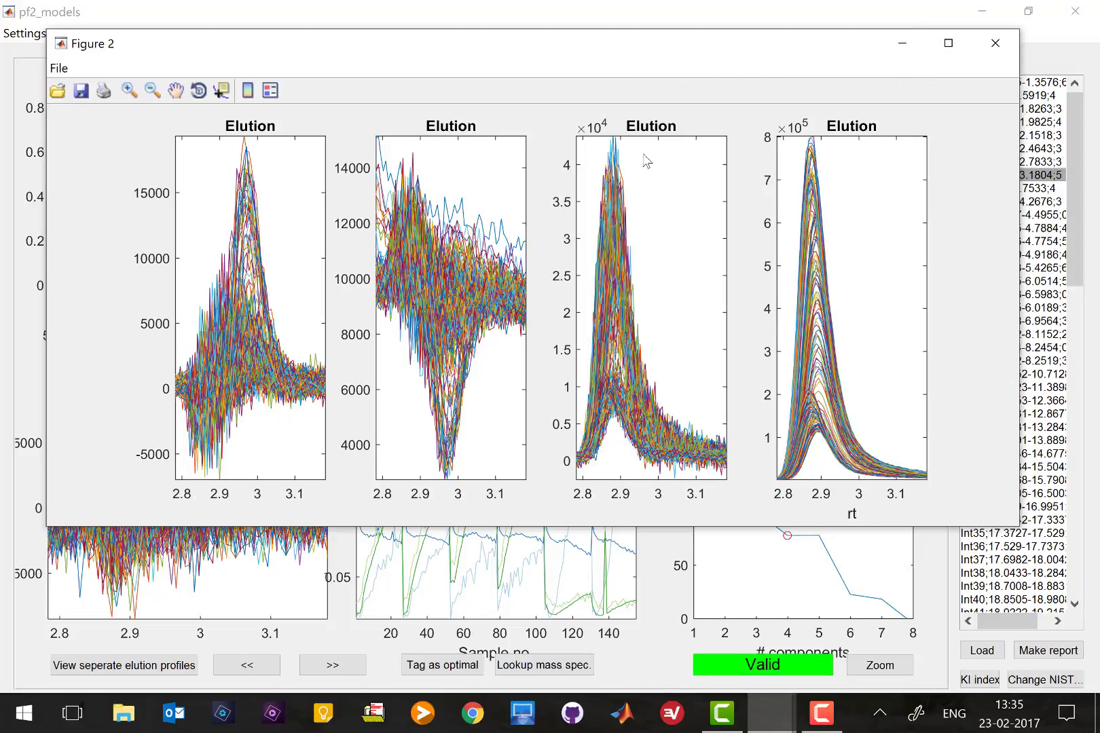
click(996, 43)
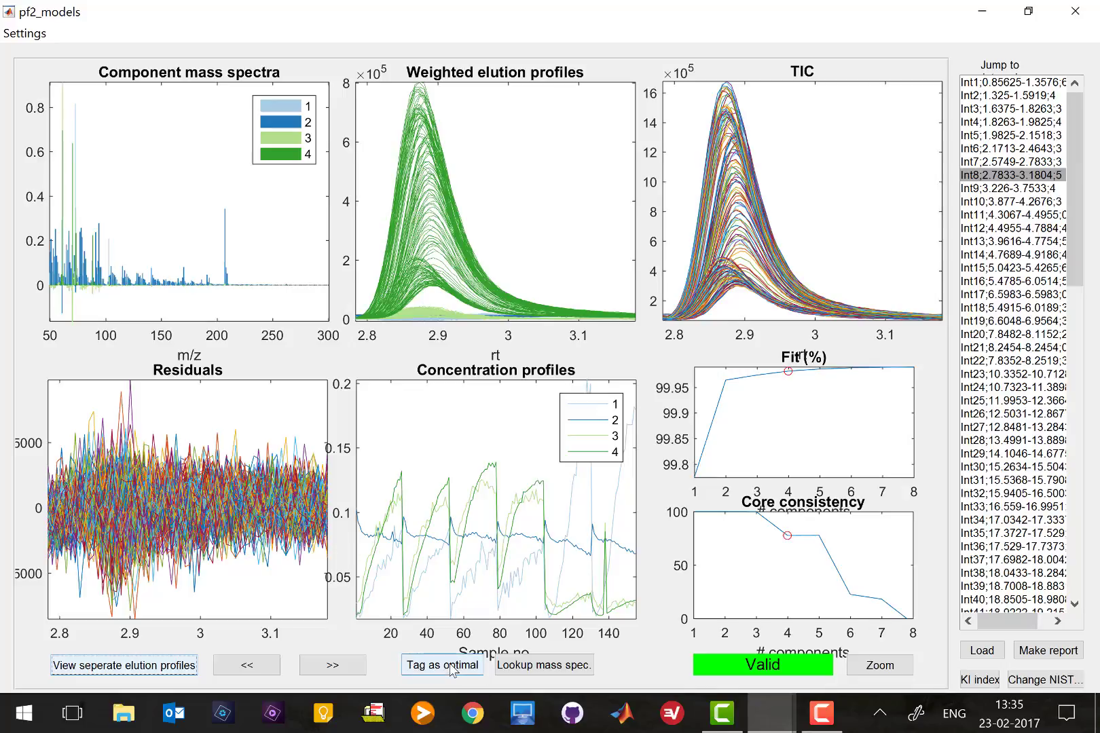
Tag interval 8's 4-component model as optimal with components 3 and 4 as compounds, then move to interval 41
click(451, 668)
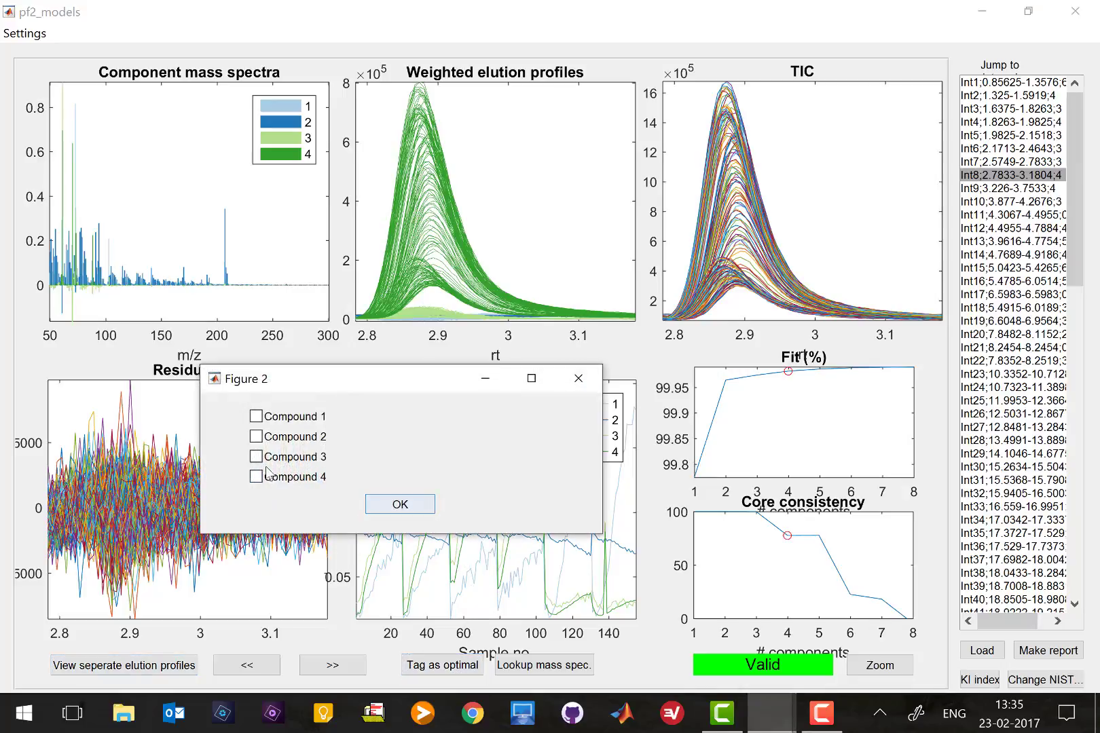
click(256, 457)
click(256, 477)
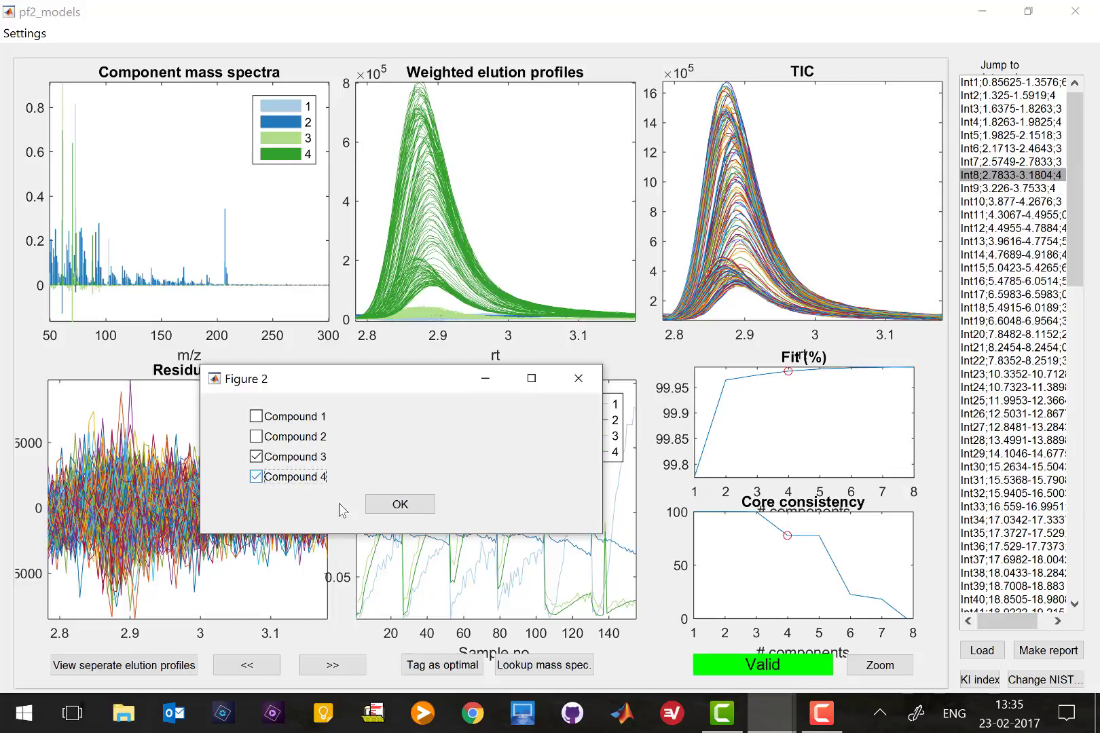
click(405, 511)
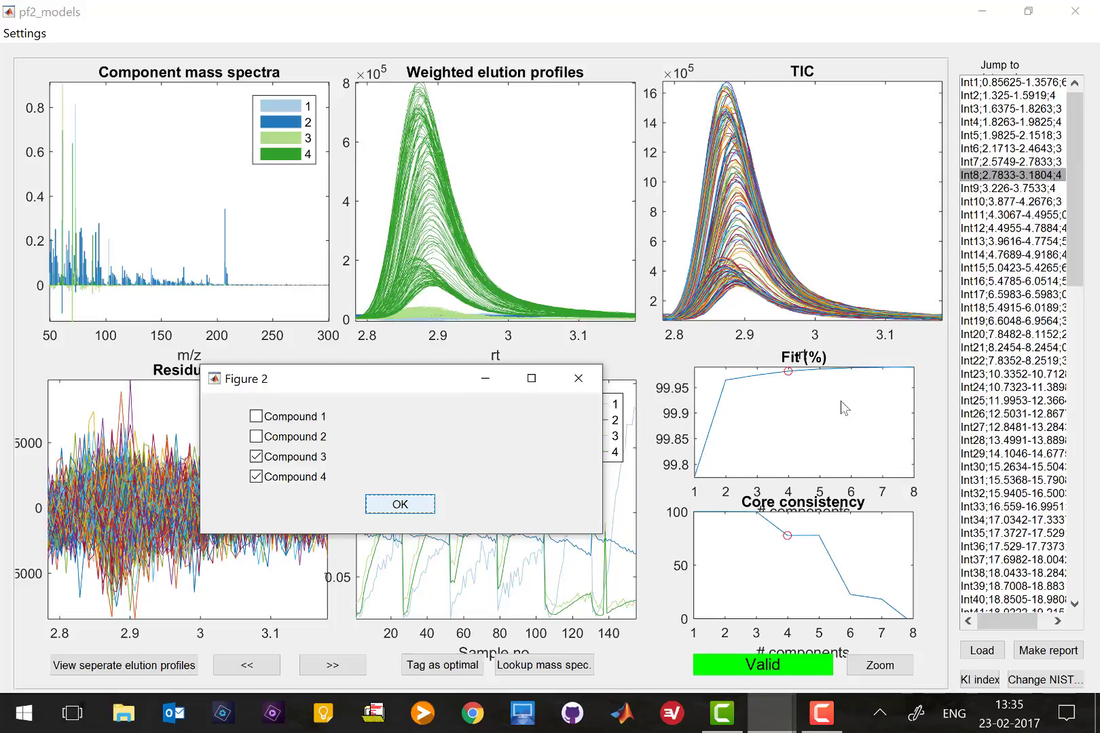
key(Return)
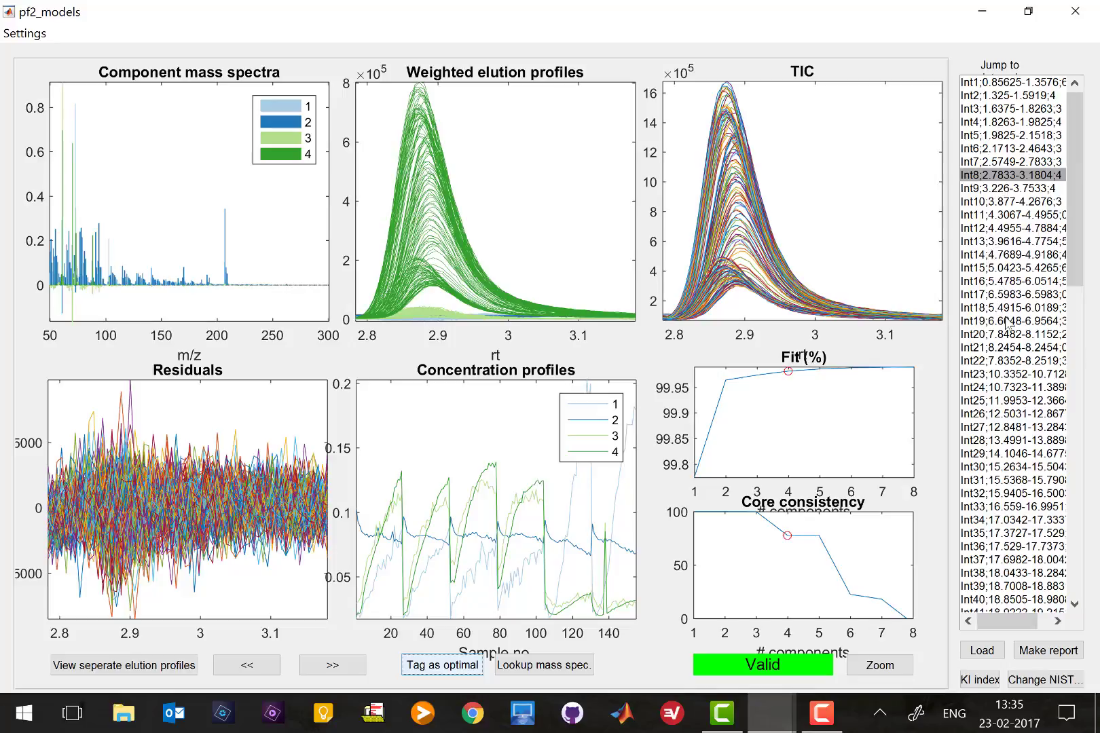
click(1075, 604)
click(1074, 604)
Jump to Int41 and show its seven elution profiles separately in a maximized Figure 2
click(1023, 564)
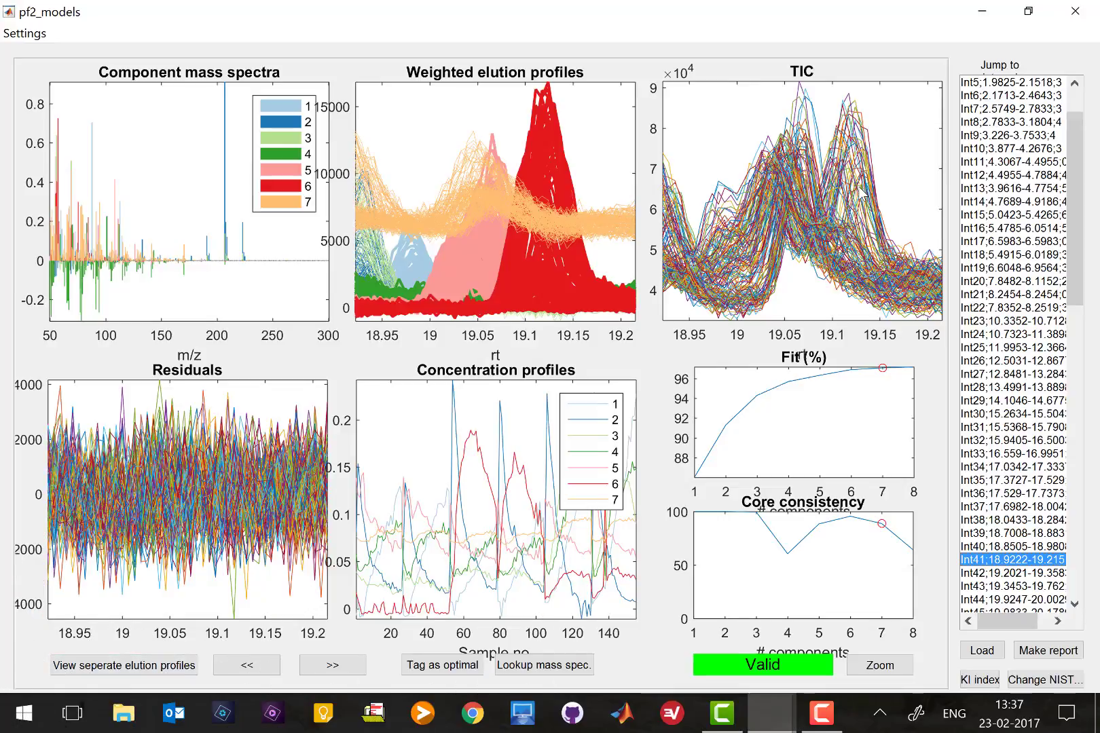
click(134, 668)
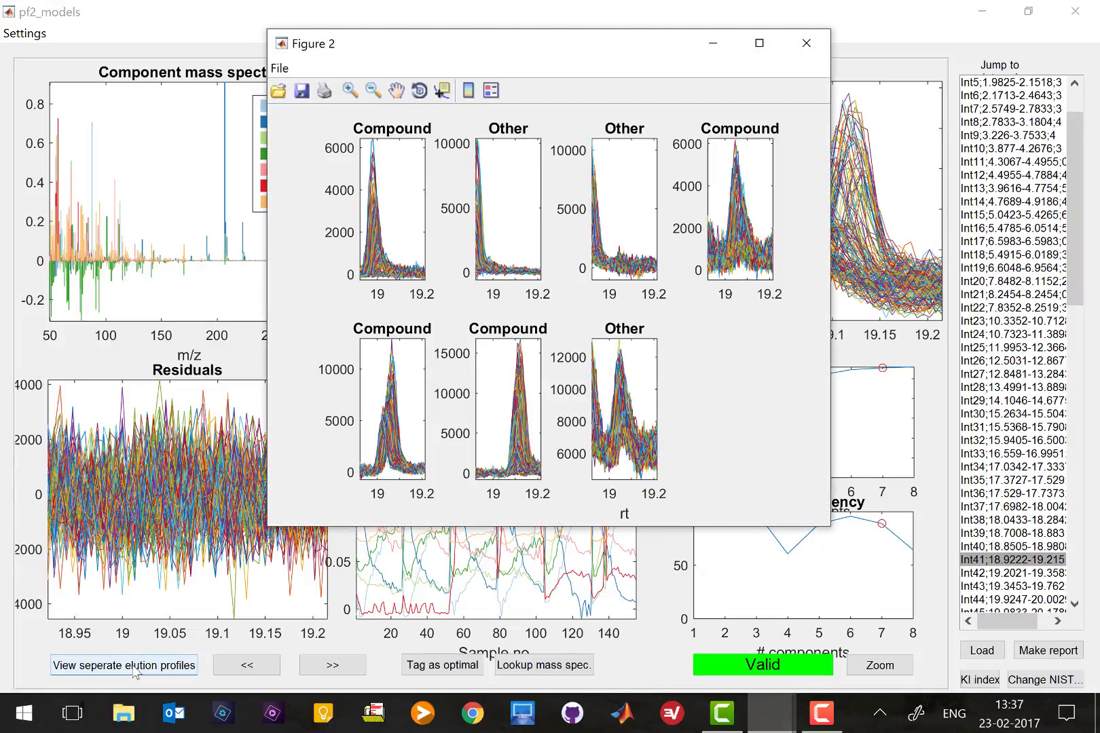
click(759, 43)
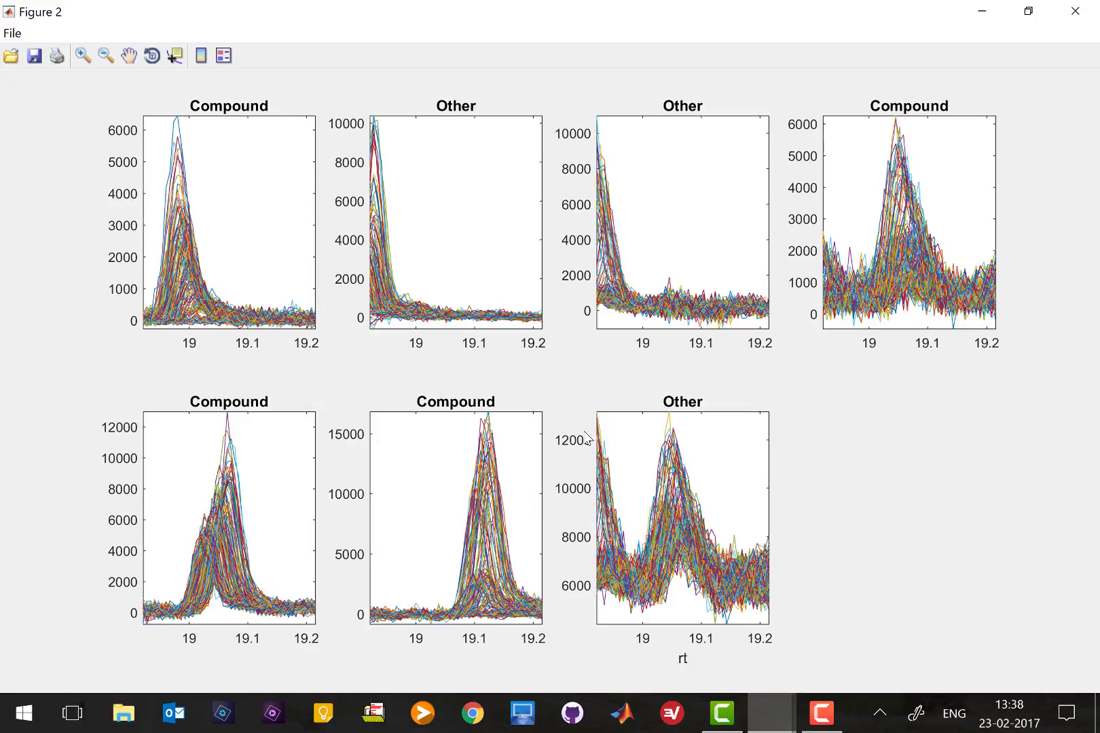
Close the maximized Figure 2 of separate elution profiles
click(1075, 10)
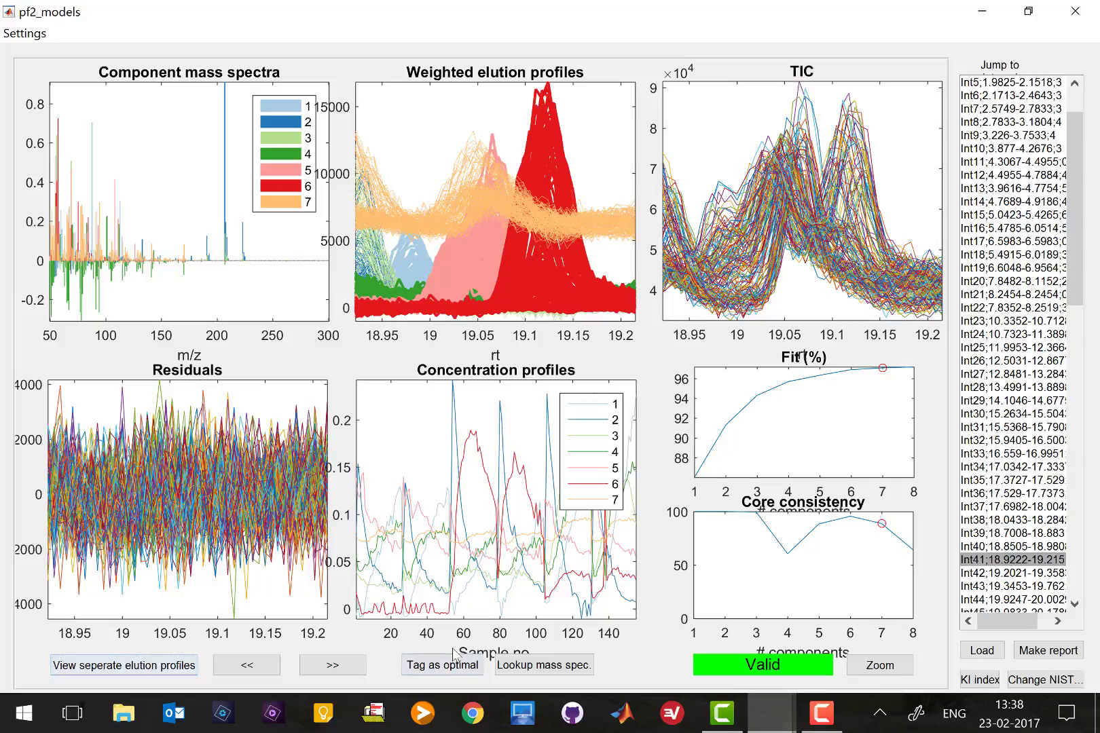
Tag Int41's 7-component model as optimal, keeping components 1, 4, 5 and 6 as compounds
click(444, 668)
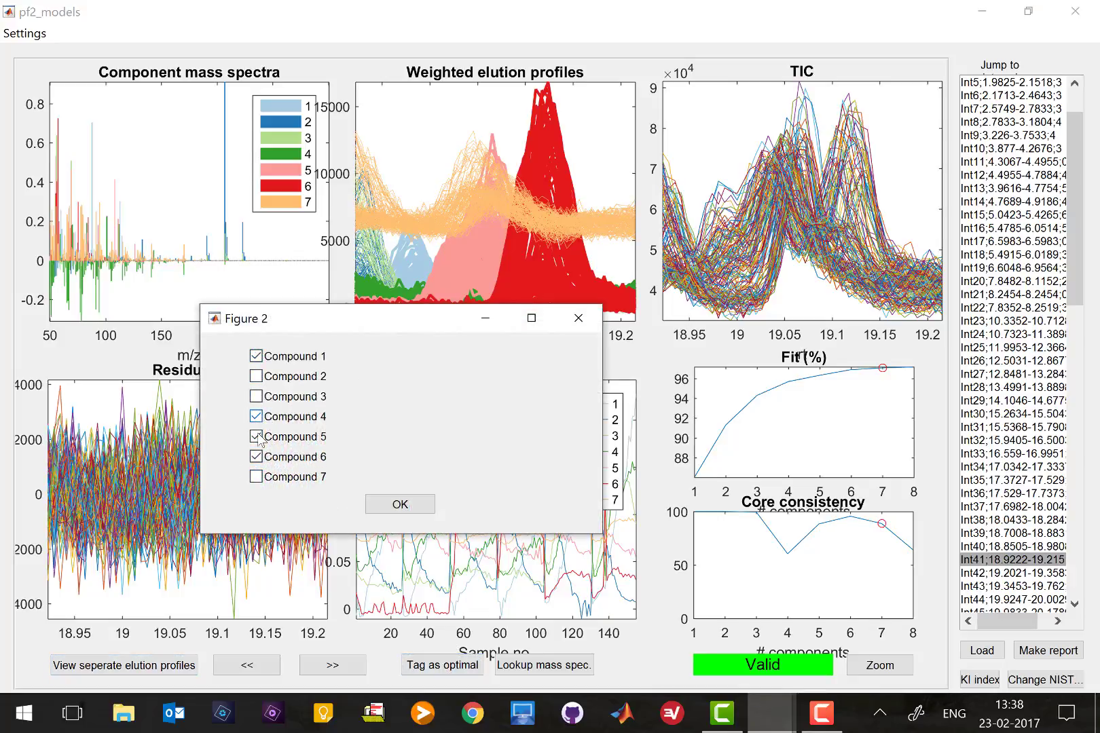
click(405, 504)
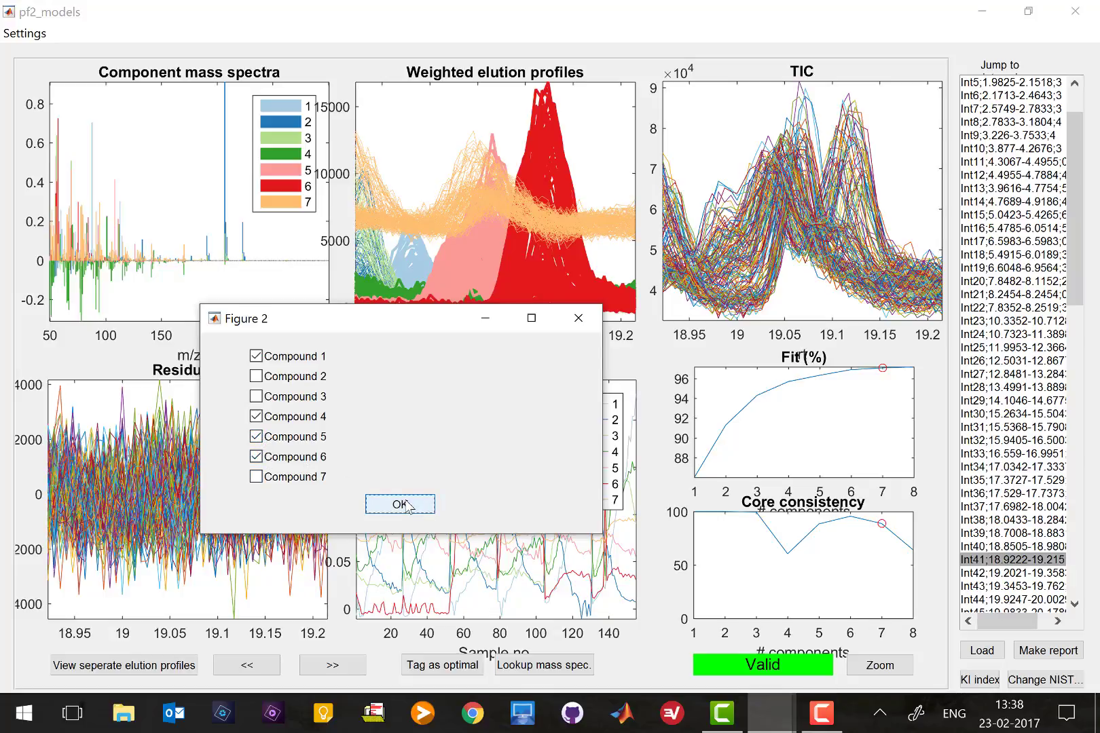
click(406, 502)
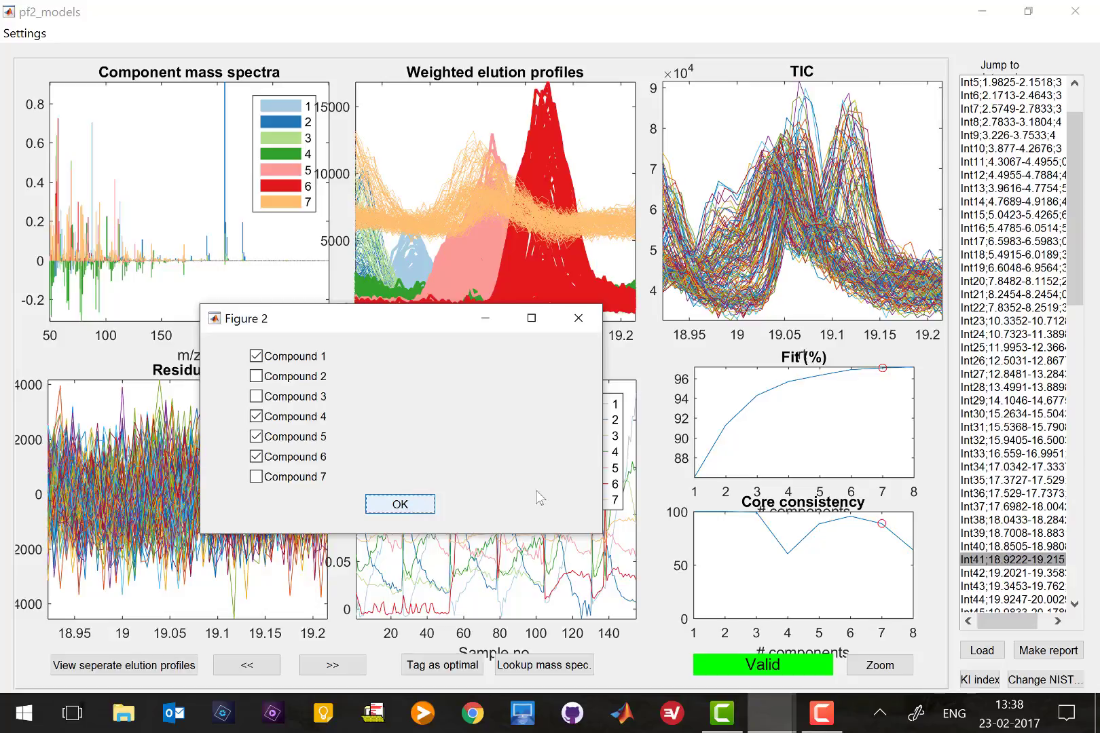